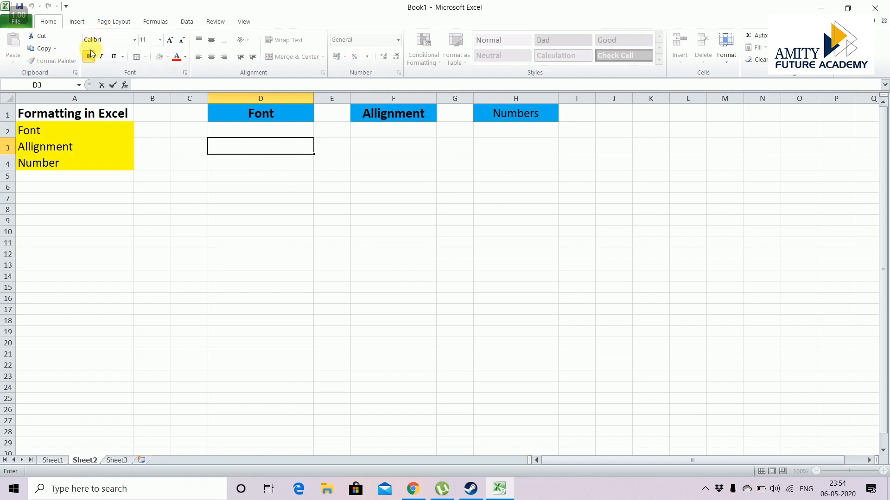
Step: Enter the text BOLD in cell D3 and remove its bold formatting
click(259, 154)
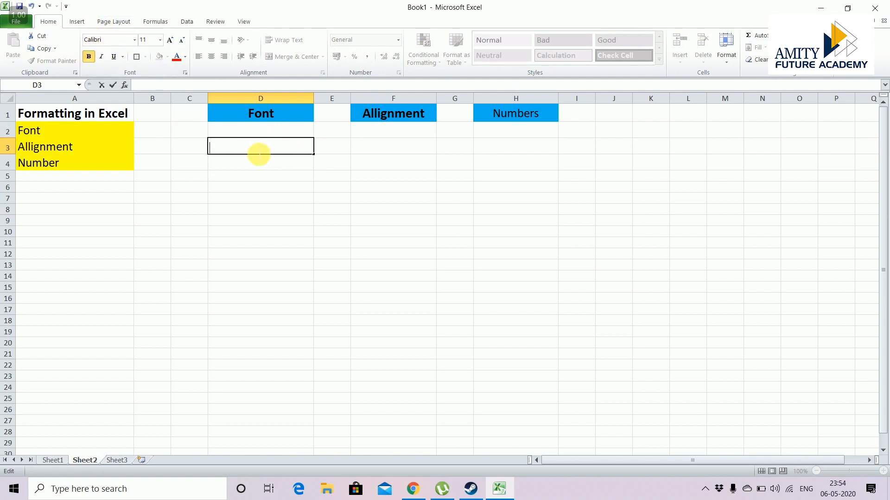
text(BOLD)
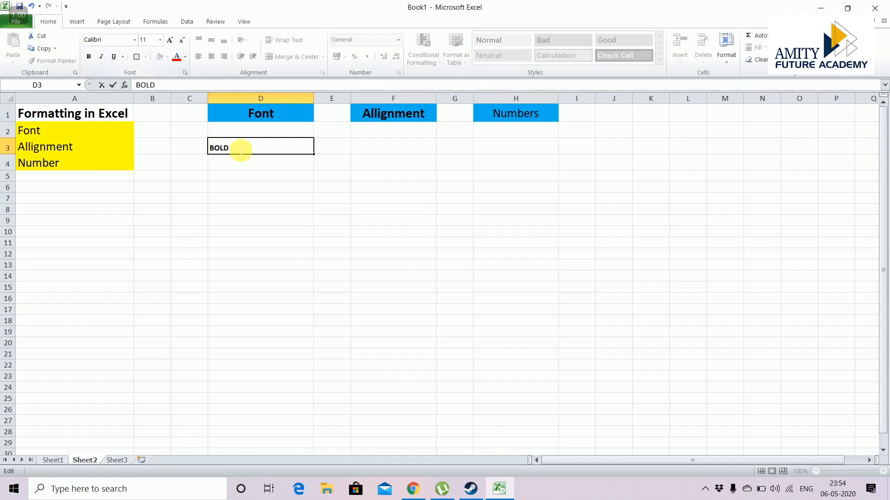
drag(235, 148, 204, 147)
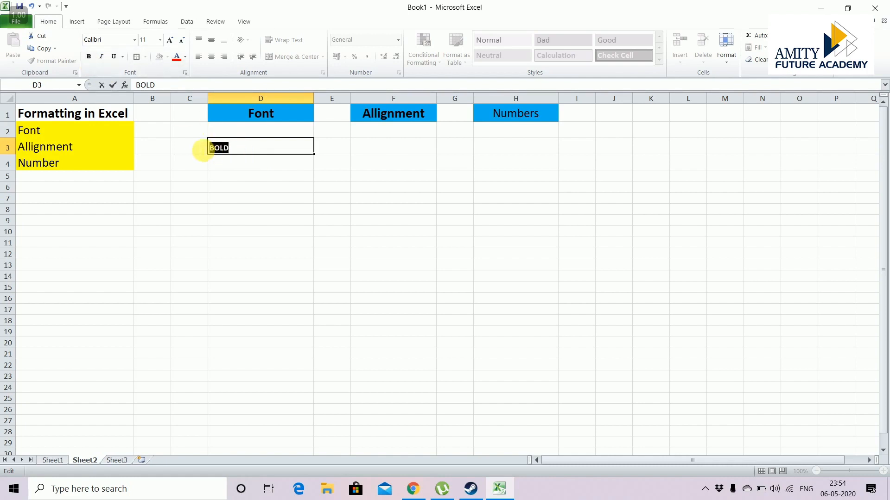
click(88, 57)
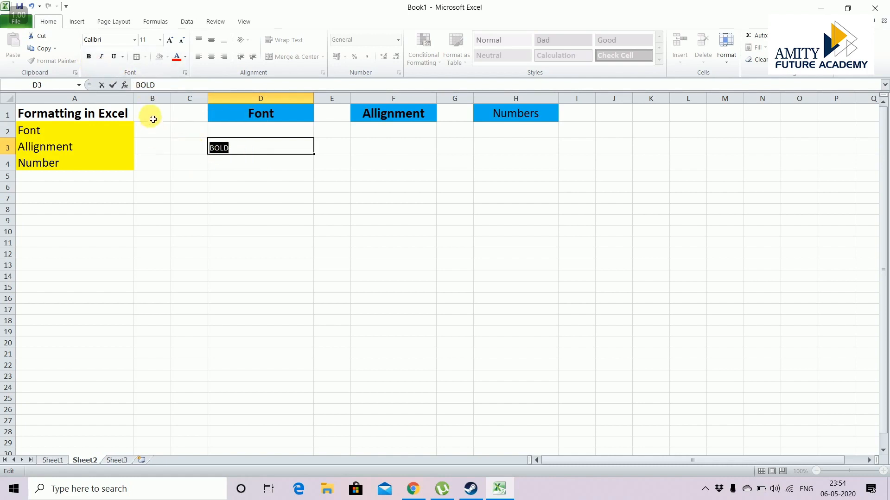
click(263, 166)
Step: Apply bold formatting to the text in cell D3
click(236, 149)
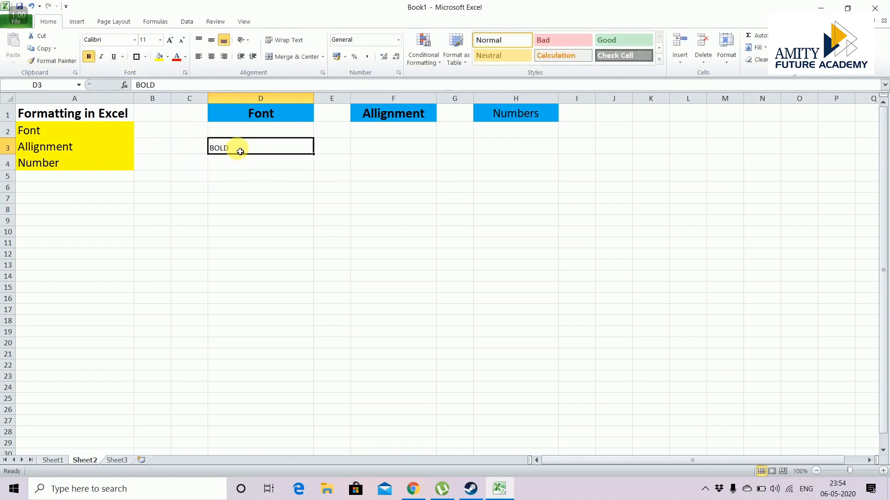
double_click(237, 148)
drag(237, 147, 209, 147)
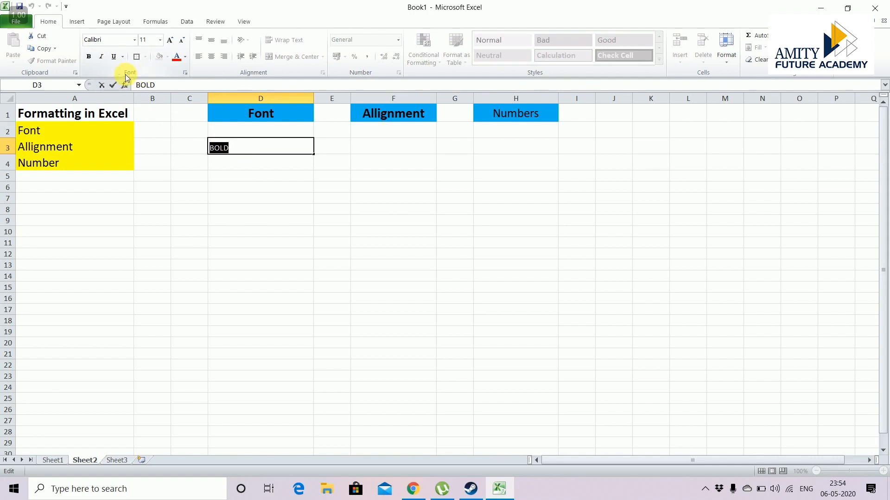
click(89, 56)
click(294, 198)
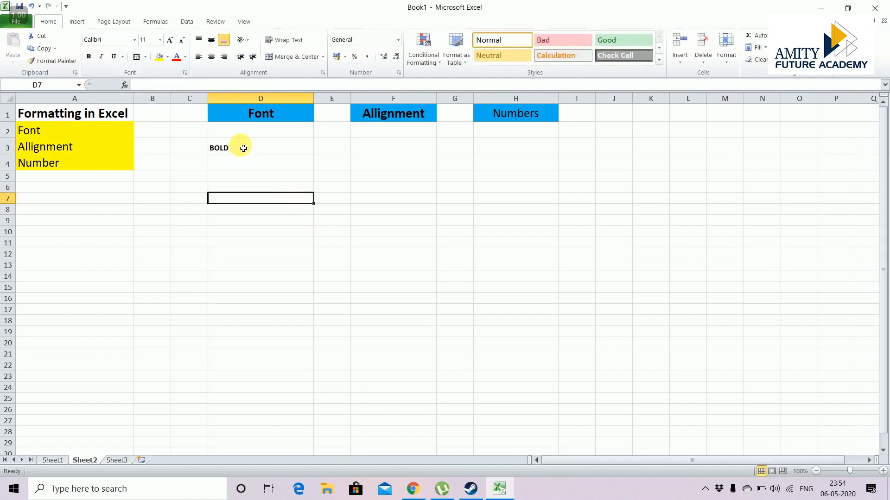
click(243, 149)
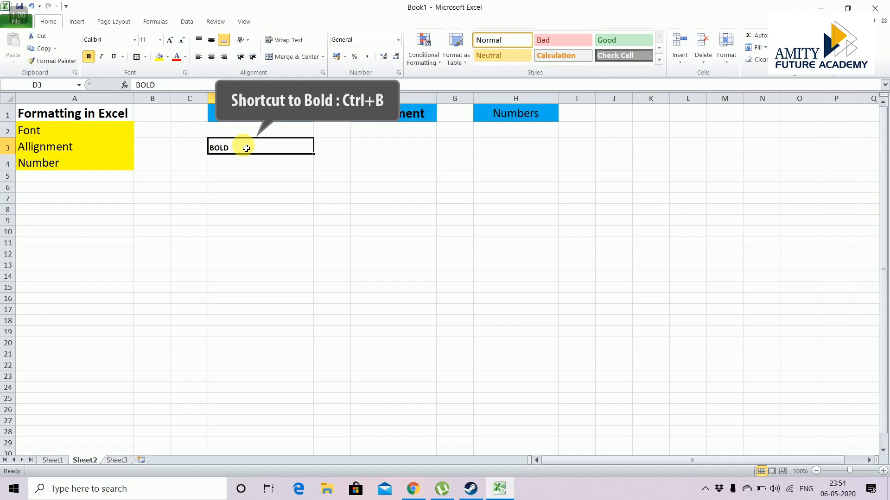
Step: Enter the text ITALIC in cell D4
click(267, 164)
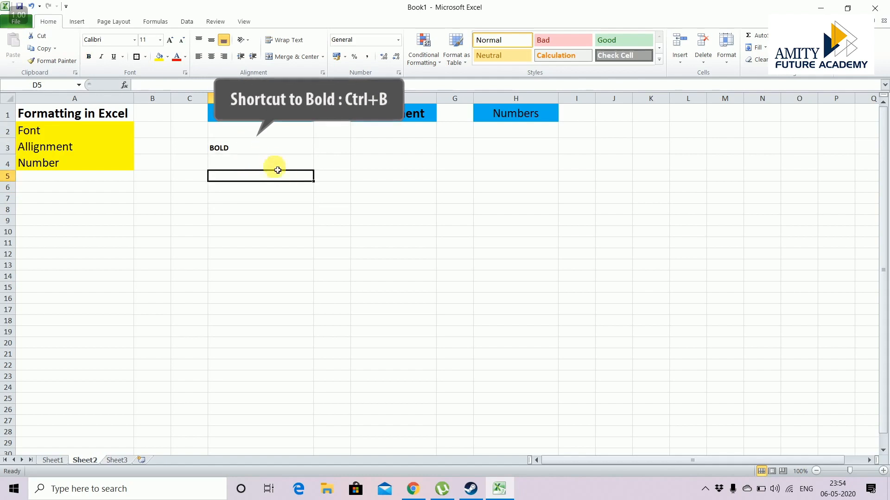
key(BackSpace)
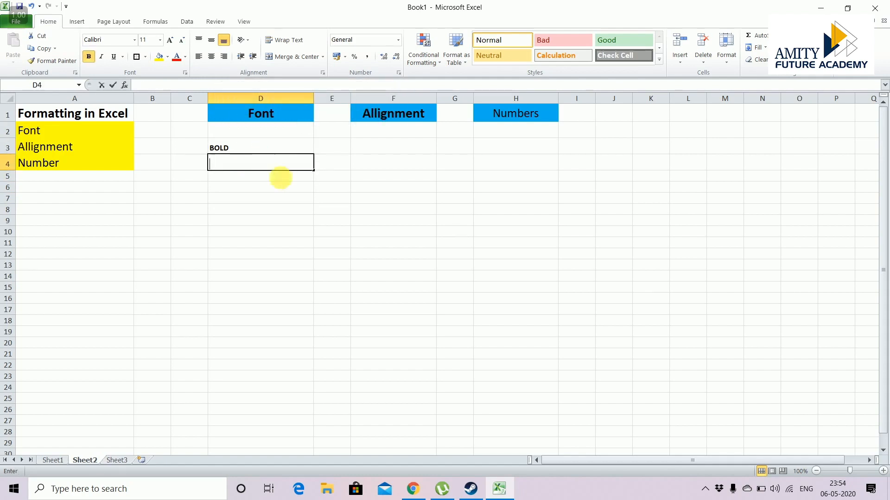
text(ITA)
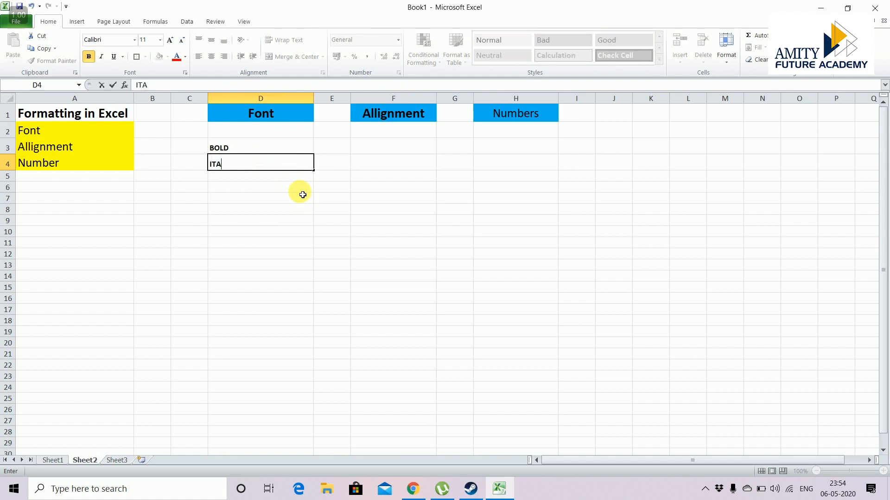
text(LIC)
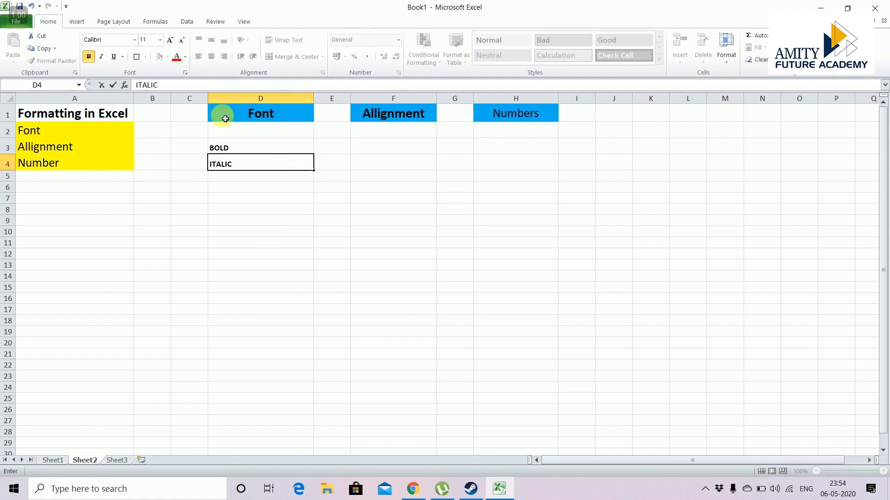
Step: Remove bold from the text in cell D4 and make it italic
click(102, 60)
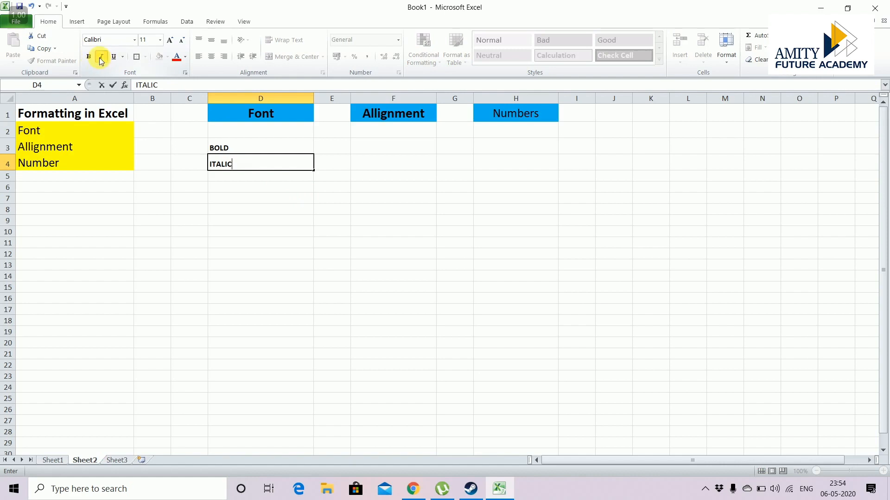
drag(254, 162, 210, 164)
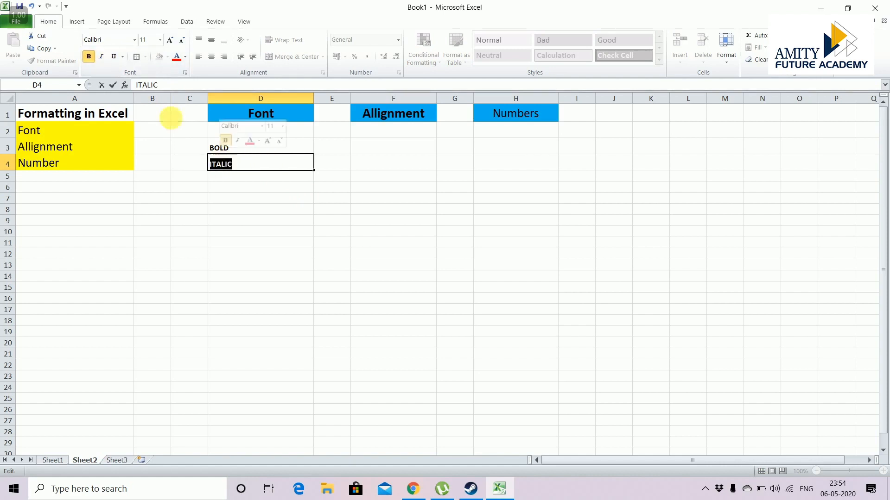
click(89, 56)
click(101, 56)
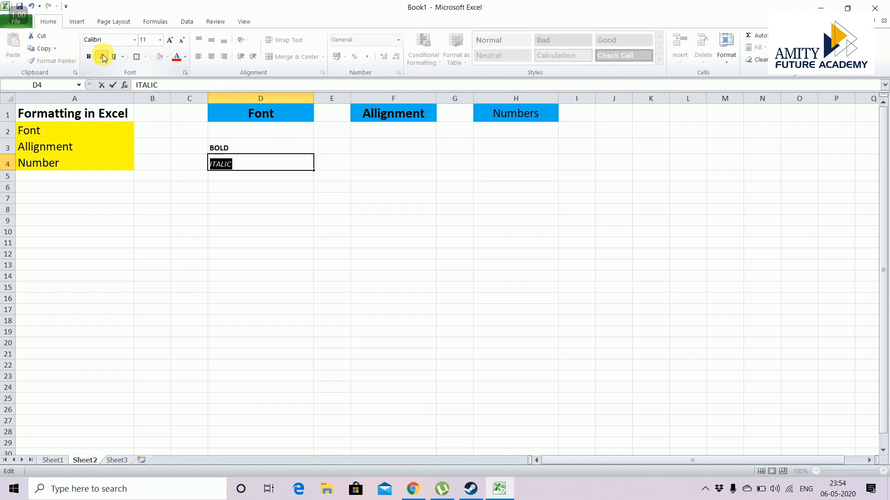
click(298, 264)
click(246, 165)
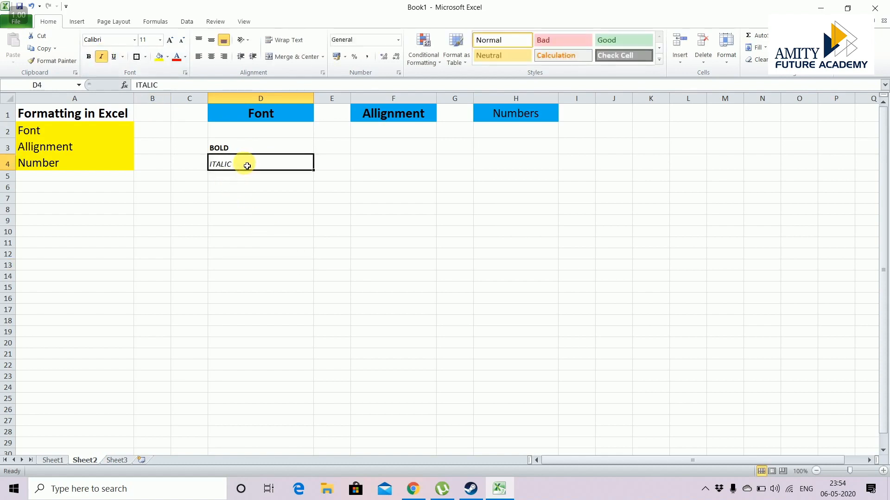
double_click(246, 165)
double_click(246, 165)
click(284, 211)
Step: Enter the text IMPORTANT in cell D5 and underline it
click(253, 181)
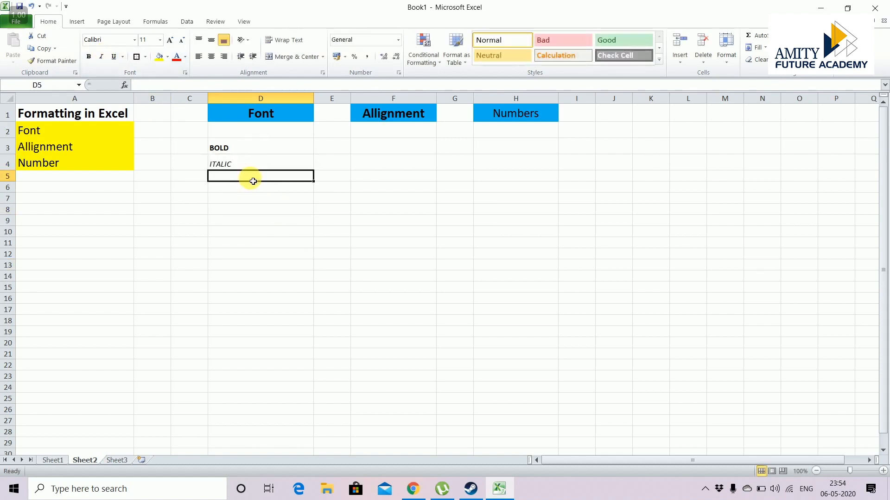
double_click(253, 181)
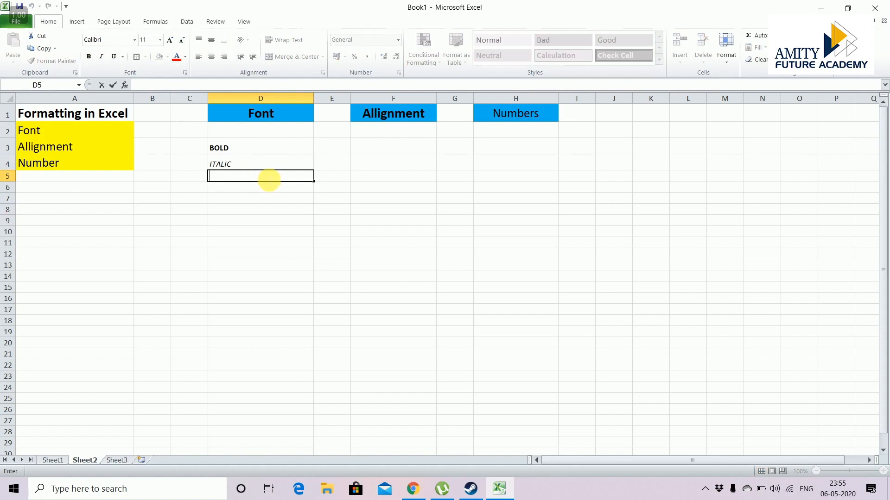
text(IMPORTANT)
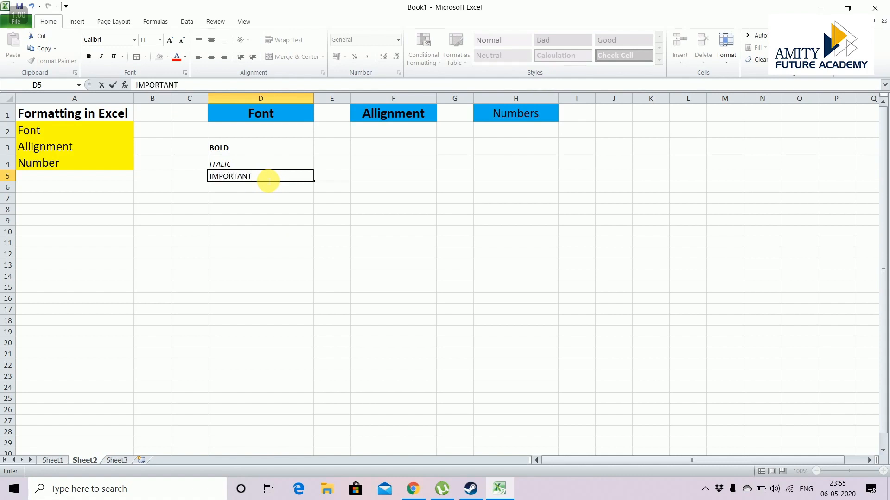
drag(265, 179, 209, 177)
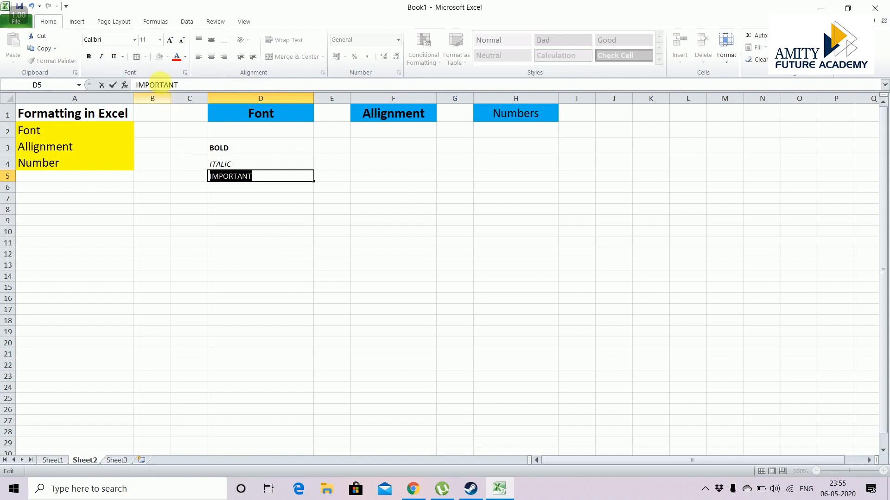
click(116, 57)
click(288, 232)
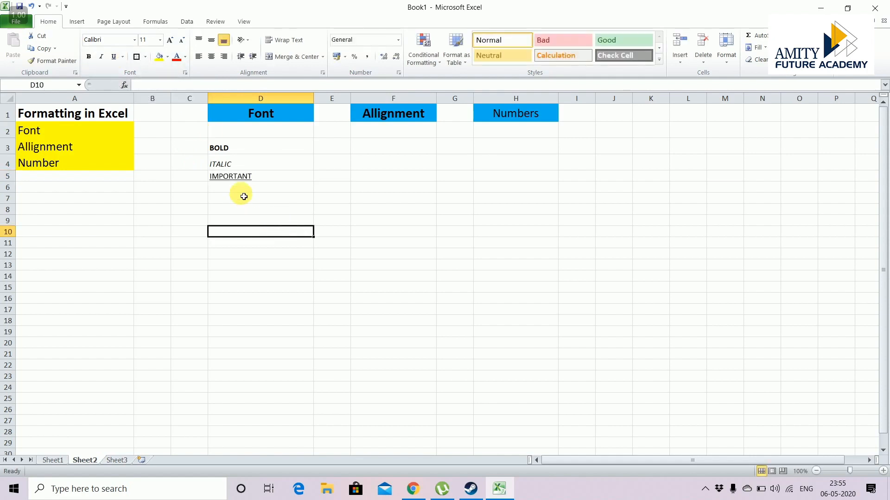
click(242, 189)
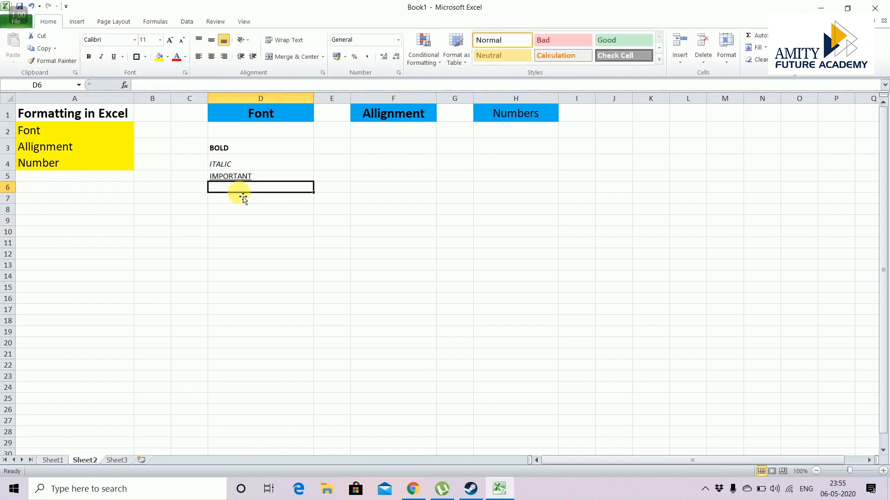
double_click(256, 182)
click(257, 189)
double_click(258, 191)
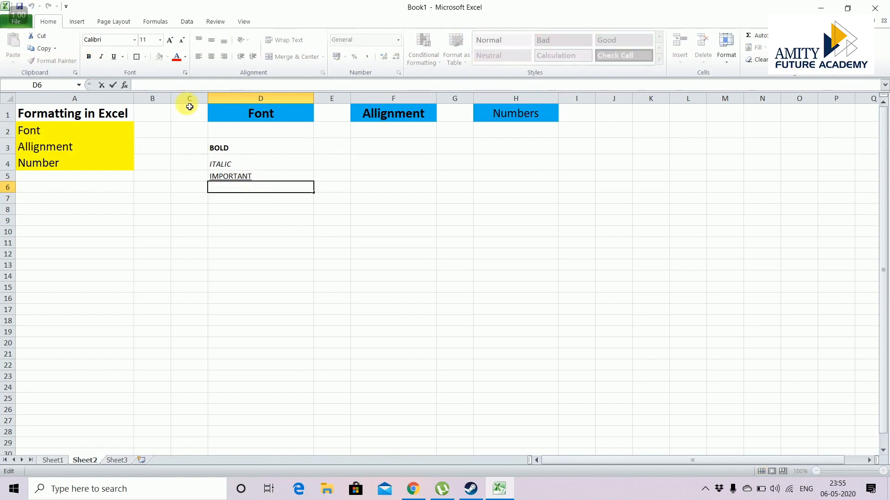
click(284, 262)
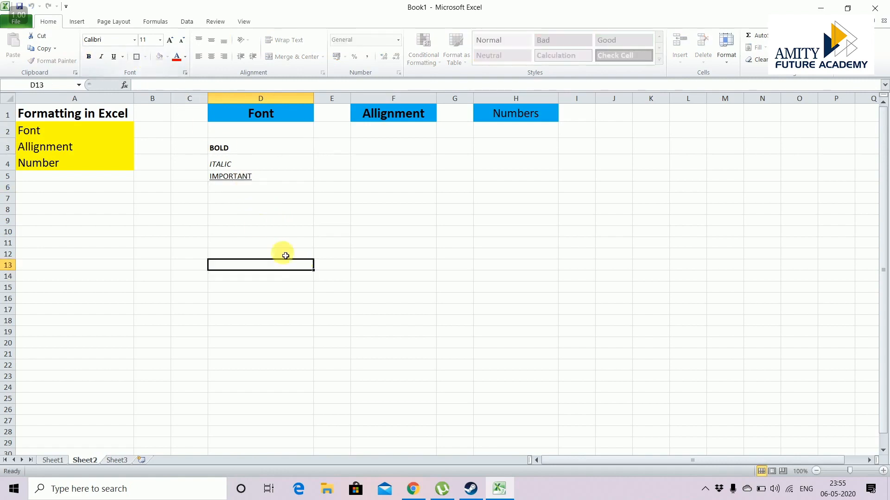
click(242, 207)
double_click(237, 199)
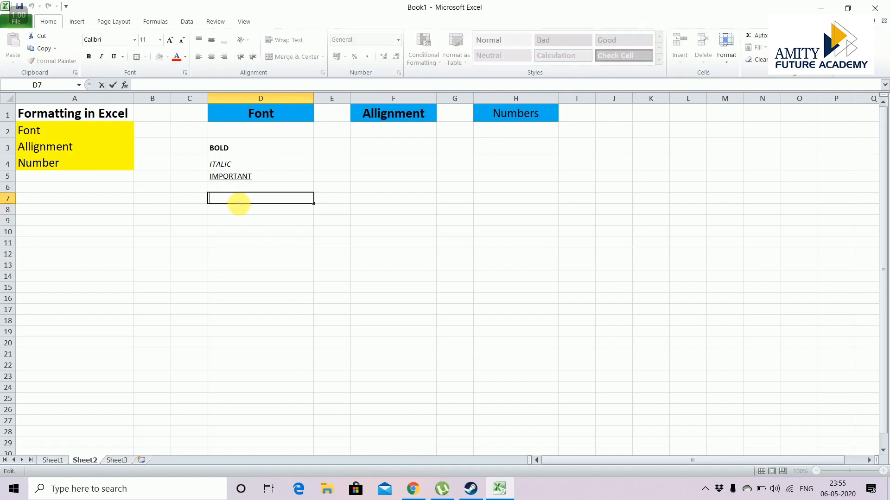
Step: Apply a Thick Box Border around cells D3 to D5
click(236, 177)
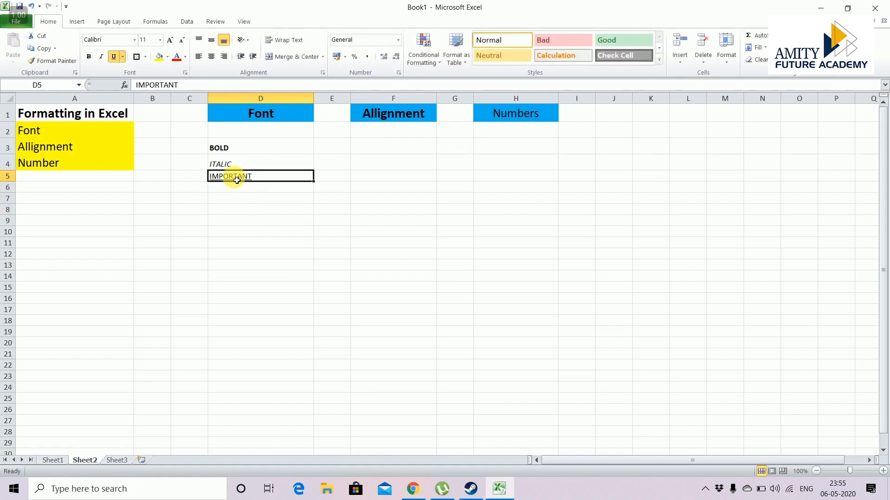
key(shift+Up)
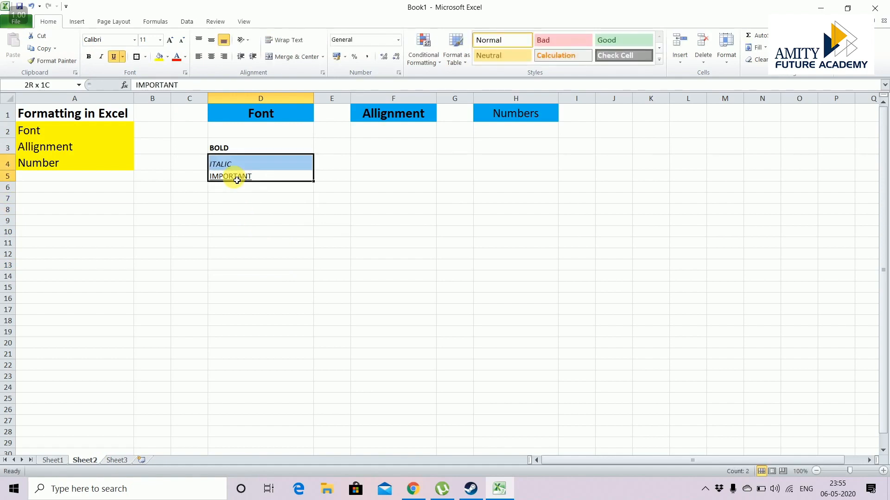
key(shift+Up)
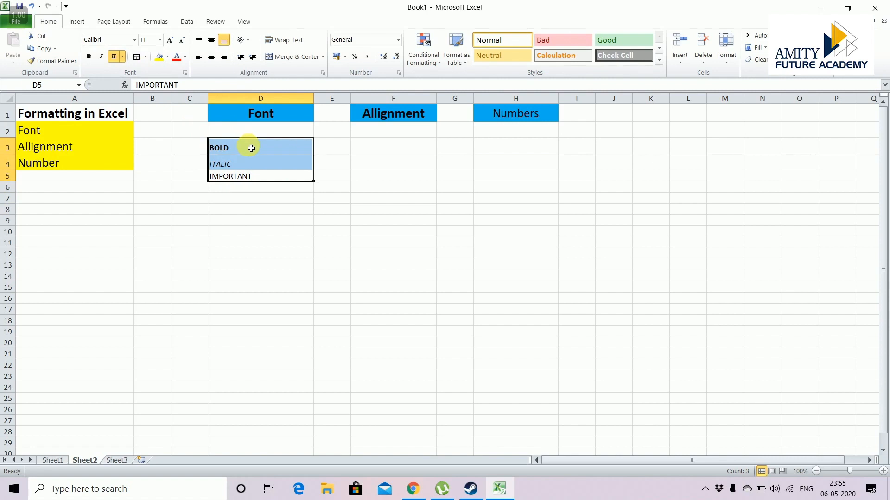
click(144, 57)
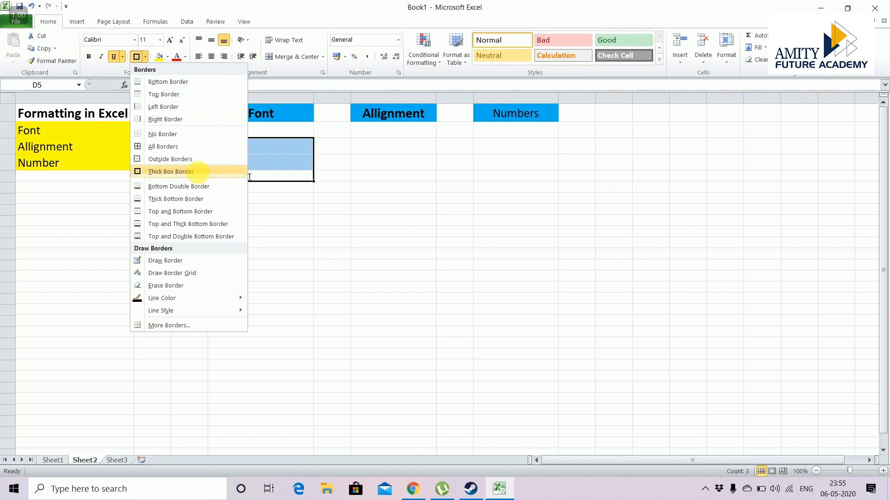
click(200, 173)
click(294, 222)
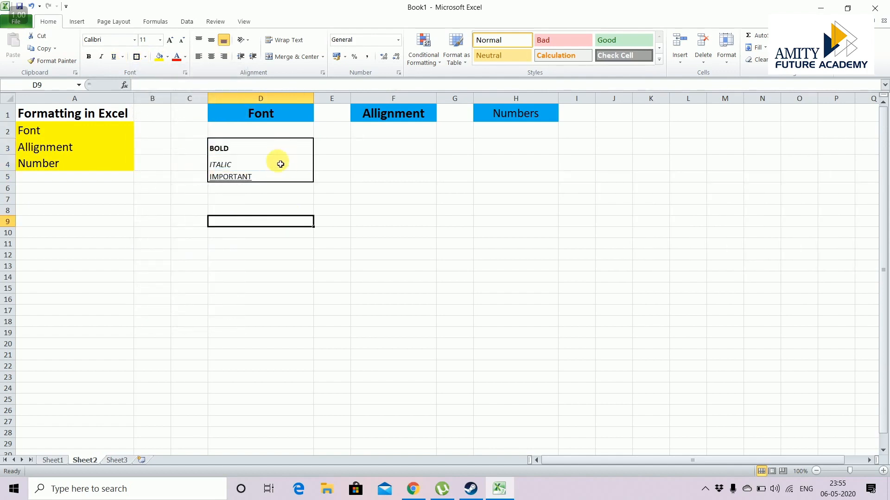
Step: Examine the border around cells D3 to D5 by moving the selection through and below them
click(265, 148)
key(Down)
key(Up)
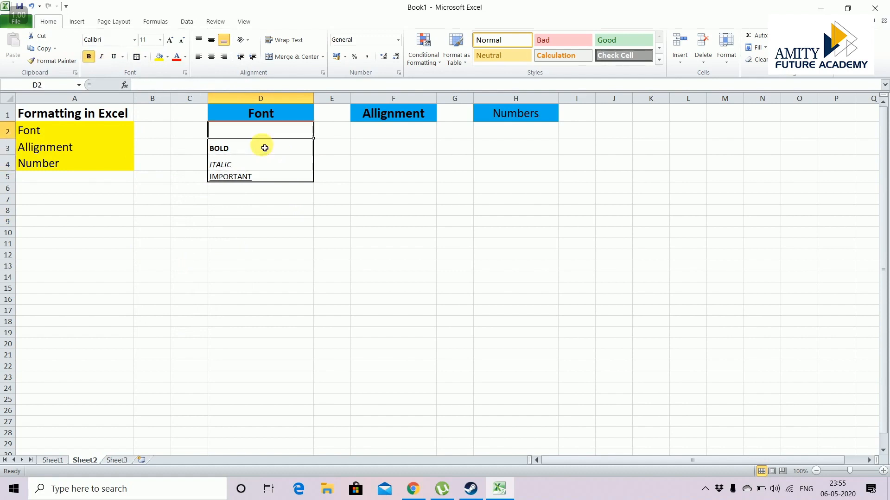
key(Up)
key(Down)
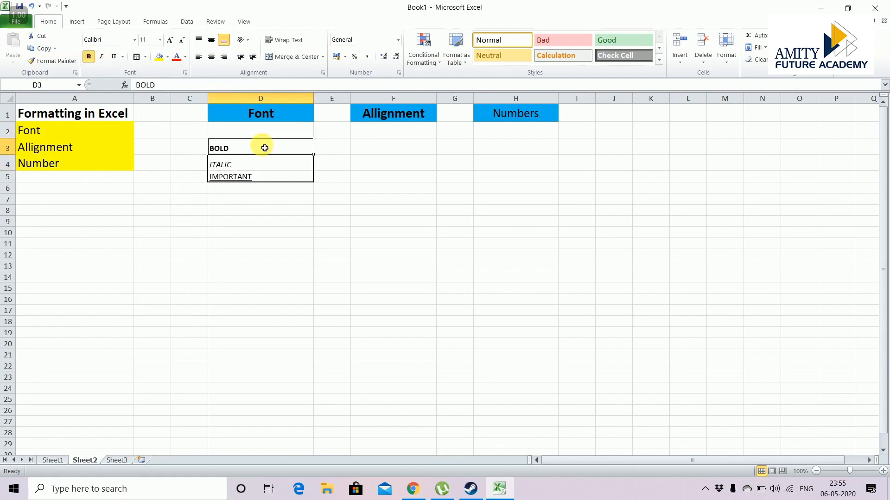
key(Down)
key(Down)
key(Down)
key(Down)
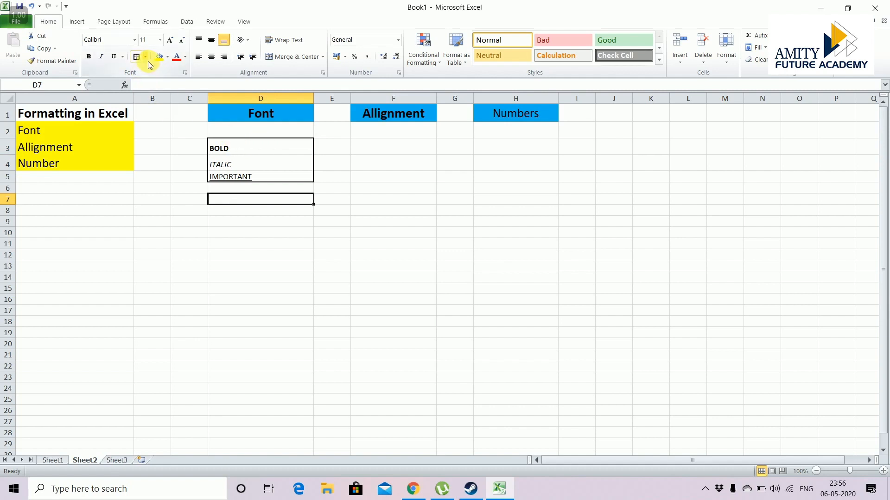
click(244, 241)
click(249, 153)
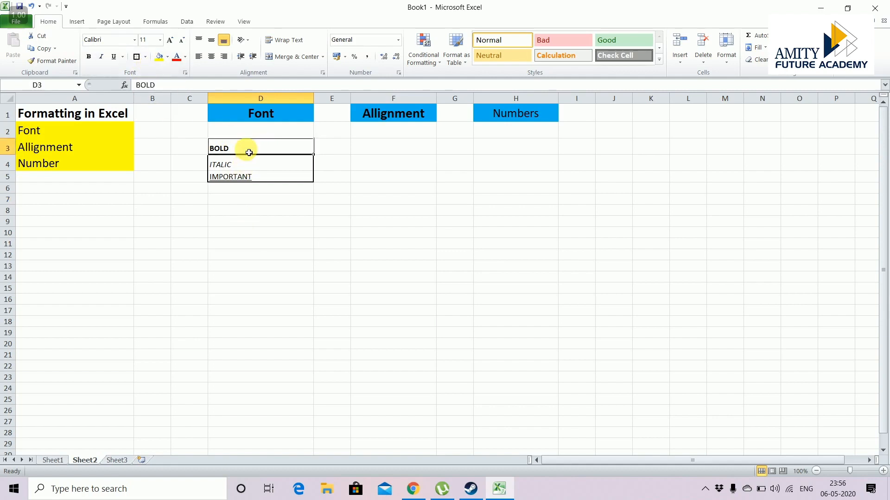
key(Down)
key(Down)
key(Up)
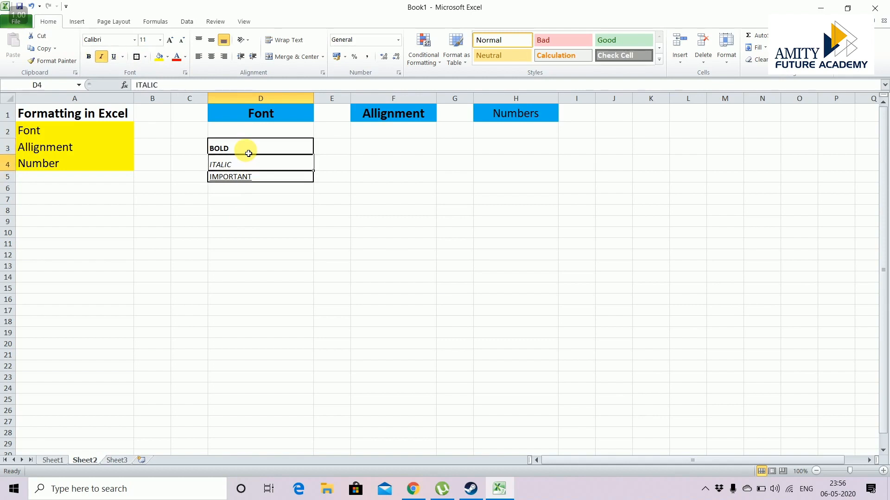
Step: Fill cells D3 to D5 with yellow
key(Up)
key(shift+Down)
key(shift+Down)
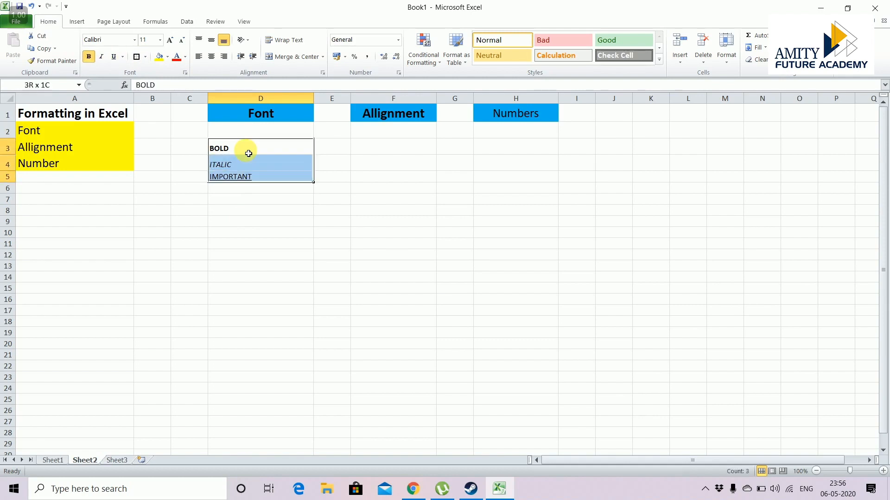
click(167, 57)
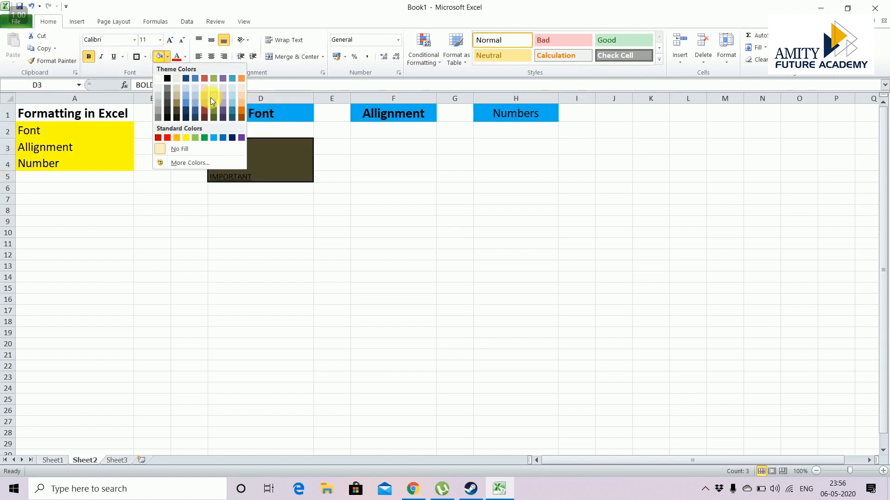
click(184, 139)
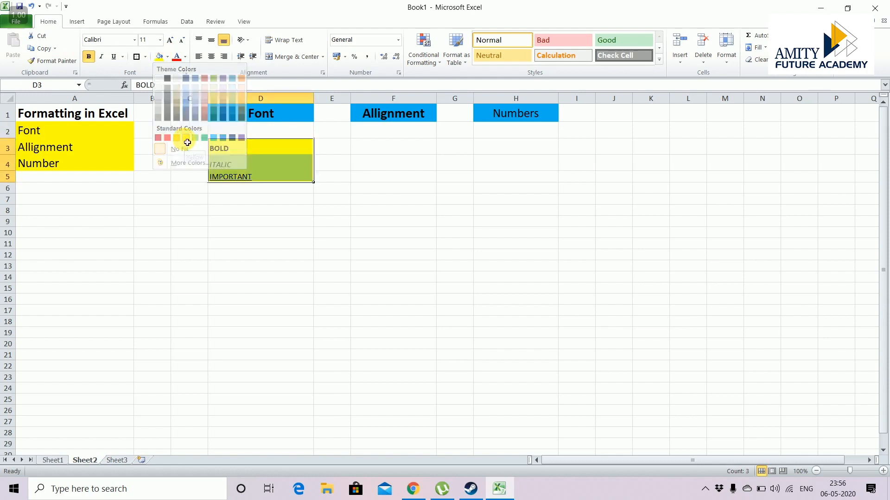
click(253, 299)
click(243, 220)
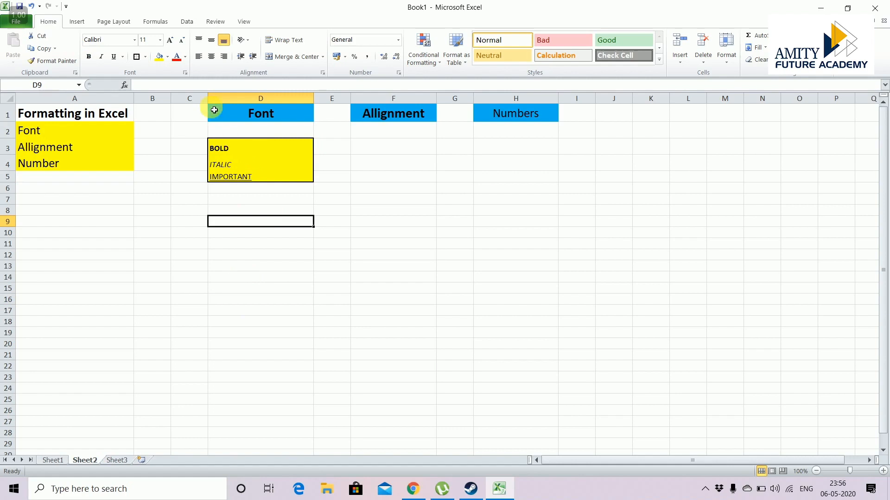
click(241, 176)
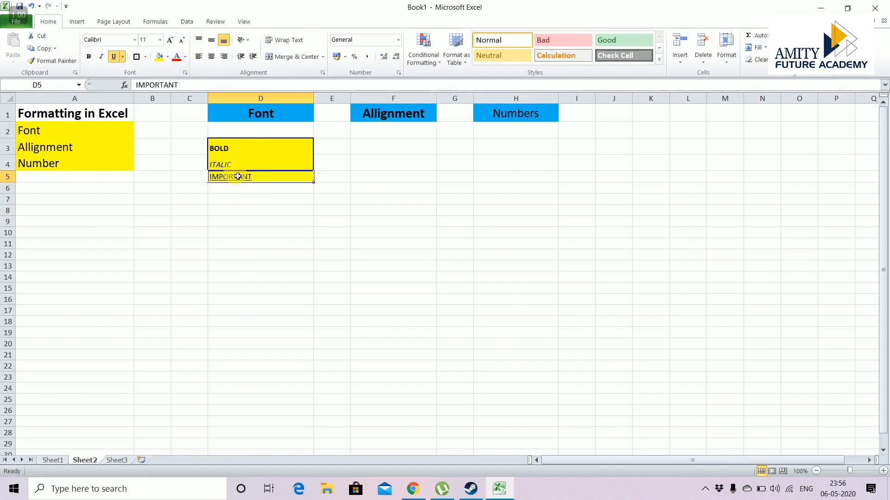
click(245, 218)
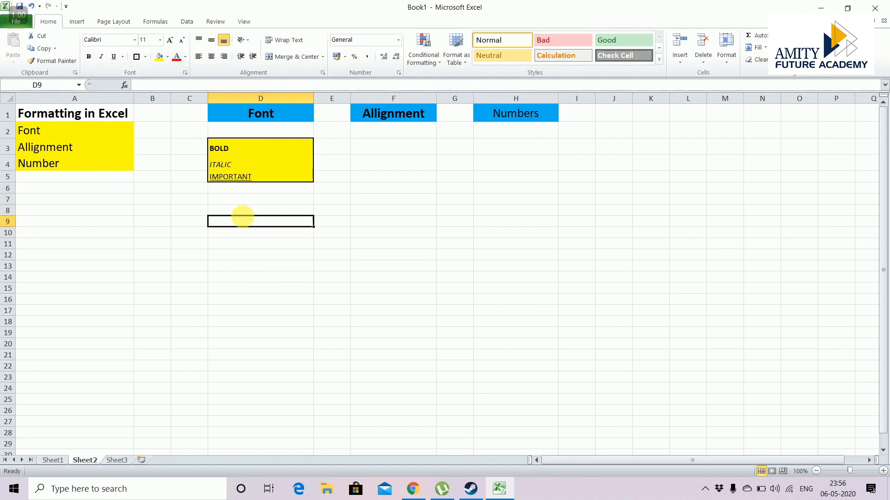
key(Up)
key(Up)
key(Up)
double_click(238, 212)
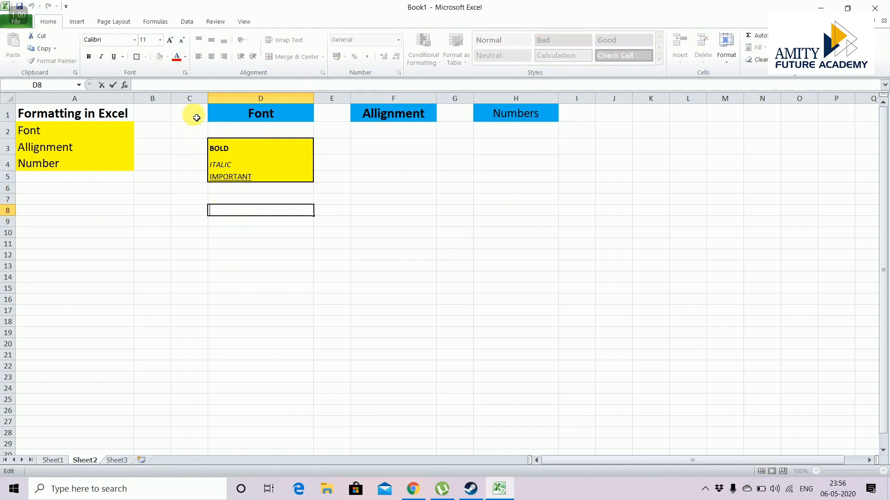
key(Return)
key(Return)
key(Return)
key(Return)
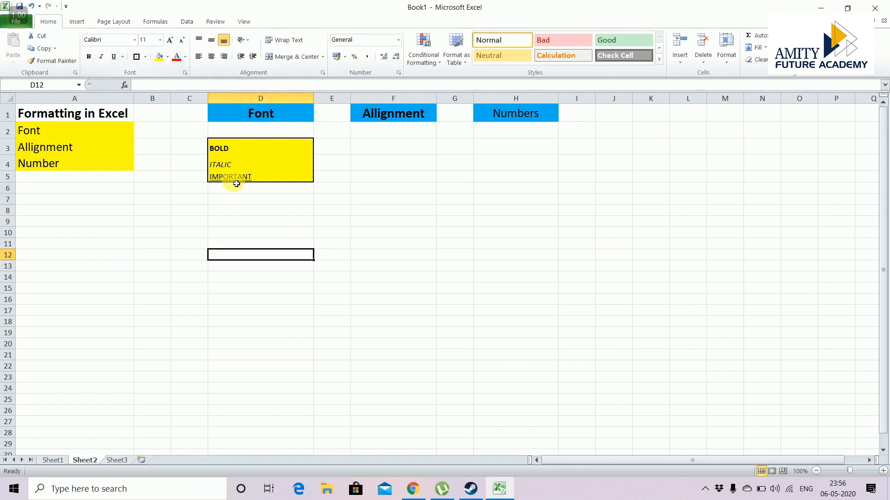
Step: Choose red as the font colour and apply it to the text ITALIC in cell D4
click(184, 57)
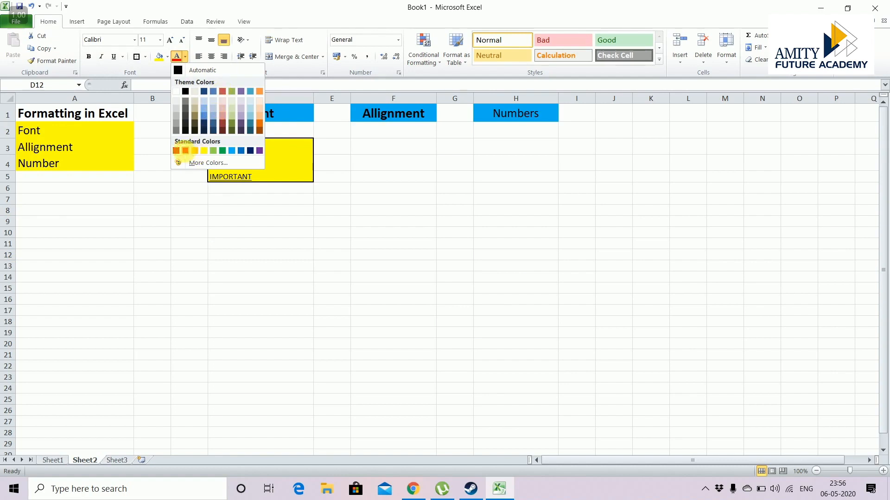
click(177, 152)
click(238, 178)
click(226, 165)
double_click(230, 167)
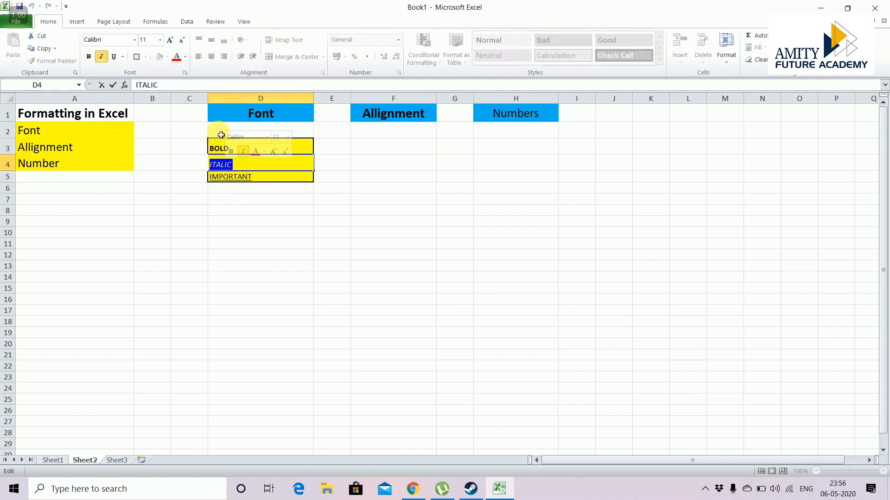
click(178, 57)
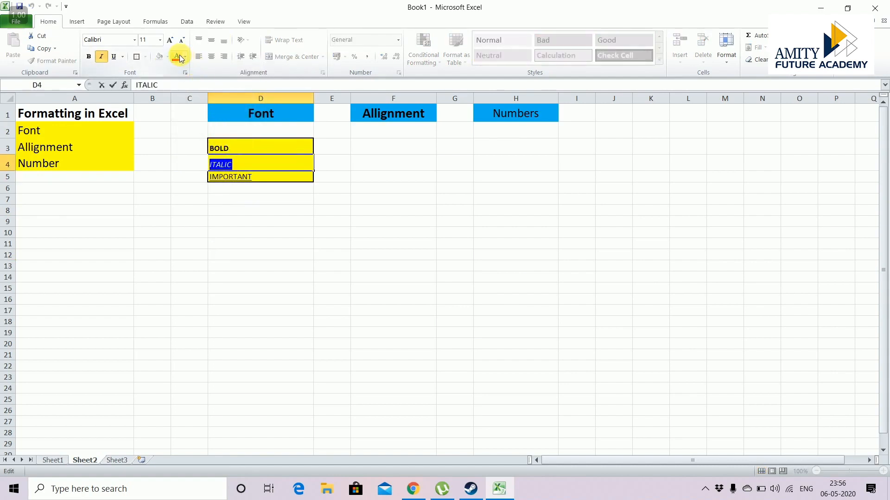
click(286, 247)
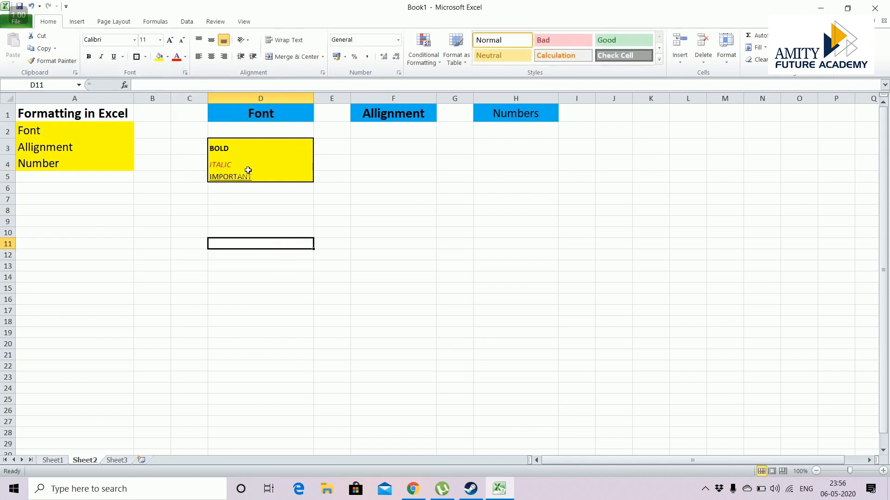
click(266, 278)
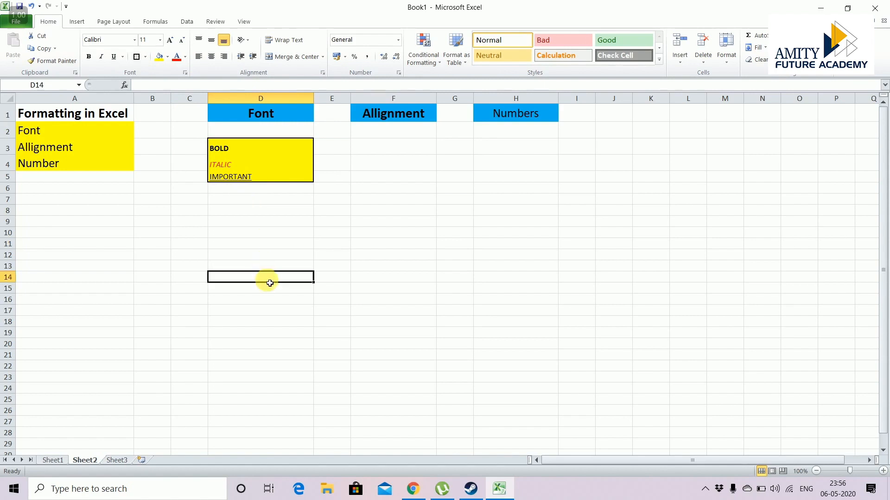
Step: Enlarge the text ITALIC in cell D4 step by step to font size 72
double_click(229, 165)
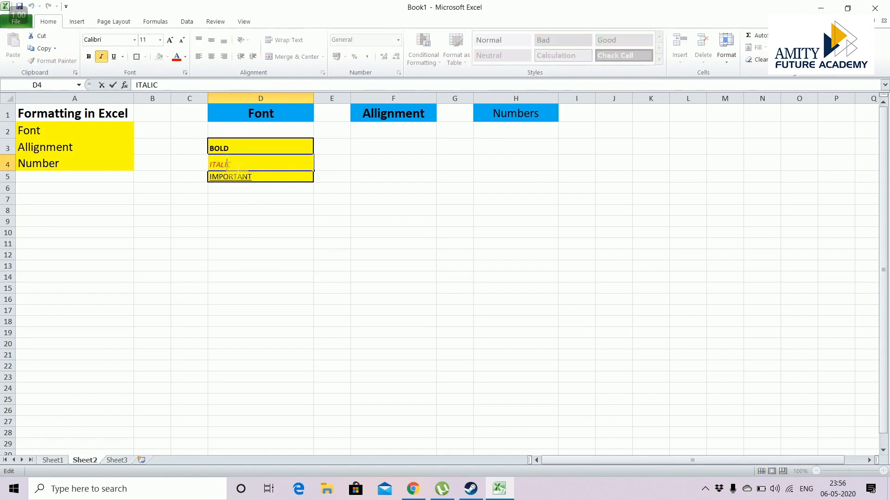
drag(231, 165, 209, 165)
click(170, 40)
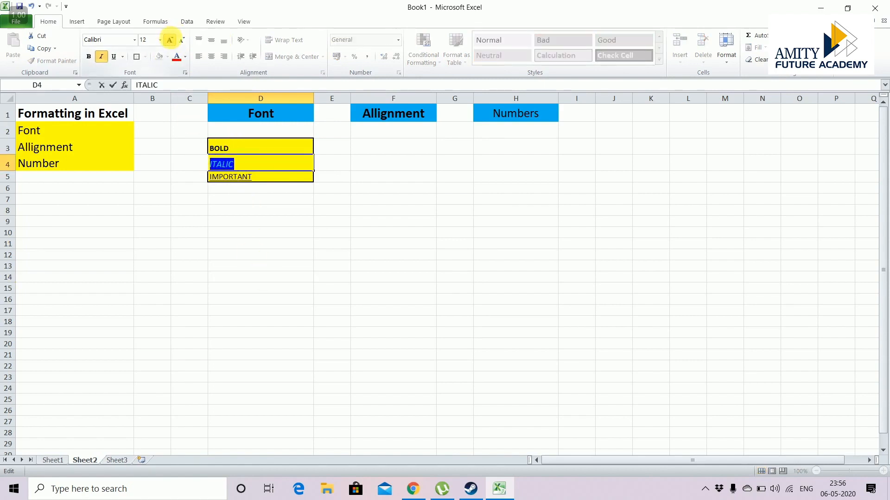
click(171, 40)
click(171, 40)
click(171, 41)
click(171, 41)
click(170, 41)
click(170, 41)
click(171, 40)
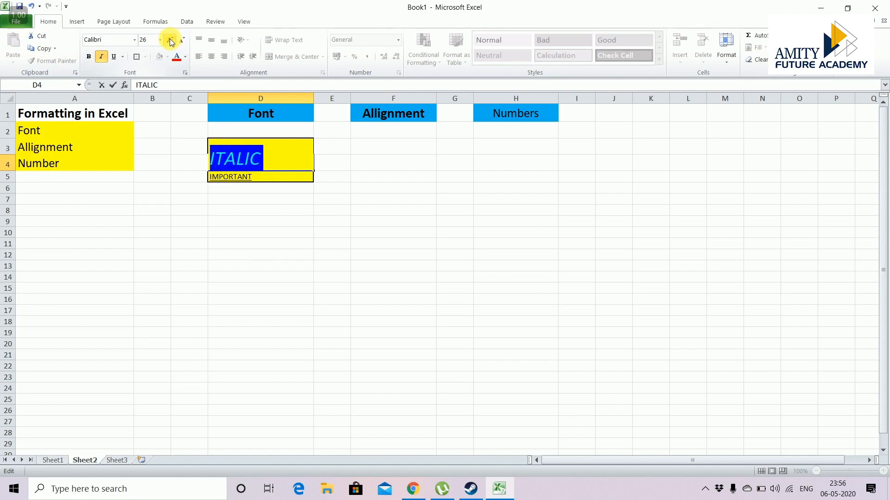
click(171, 40)
click(170, 40)
click(171, 41)
click(170, 41)
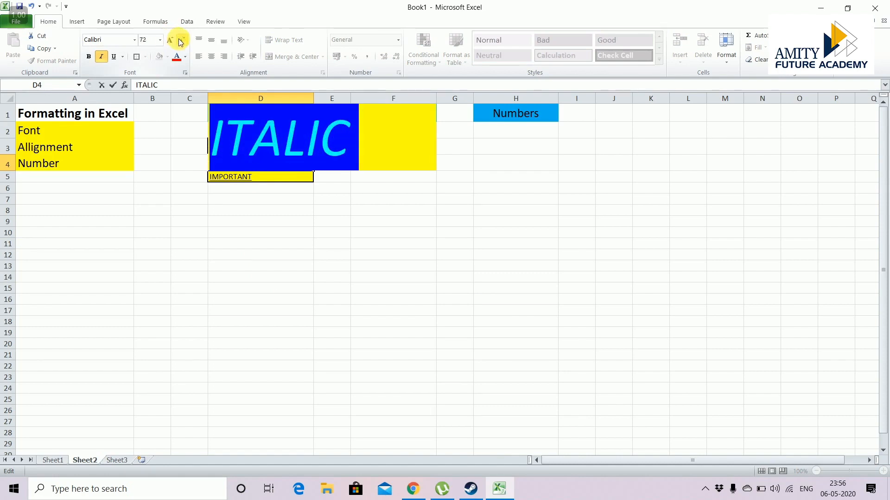
Step: Shrink the text ITALIC in cell D4 step by step to font size 8
click(181, 41)
click(181, 40)
click(180, 40)
click(181, 41)
click(180, 40)
click(180, 40)
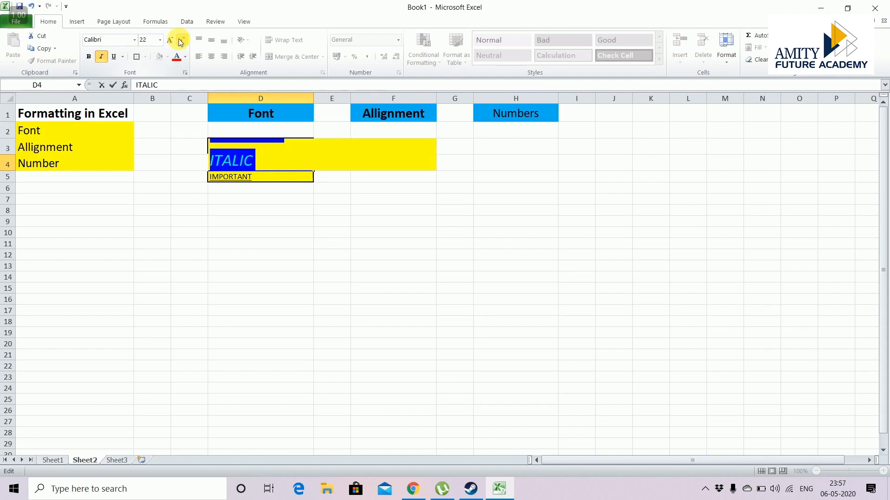
double_click(181, 40)
click(181, 40)
double_click(181, 40)
double_click(181, 40)
double_click(181, 41)
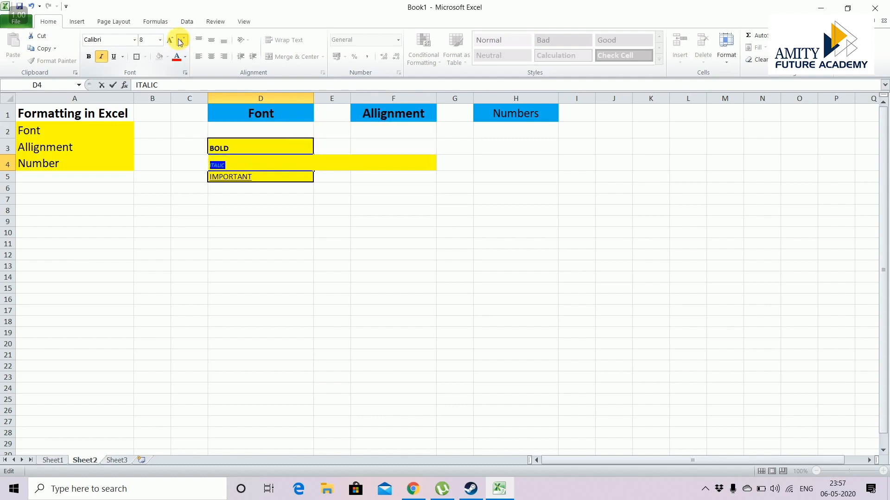
Step: Grow the text ITALIC in cell D4 by several font sizes so it is larger than the text in the neighbouring cells
click(171, 41)
click(171, 41)
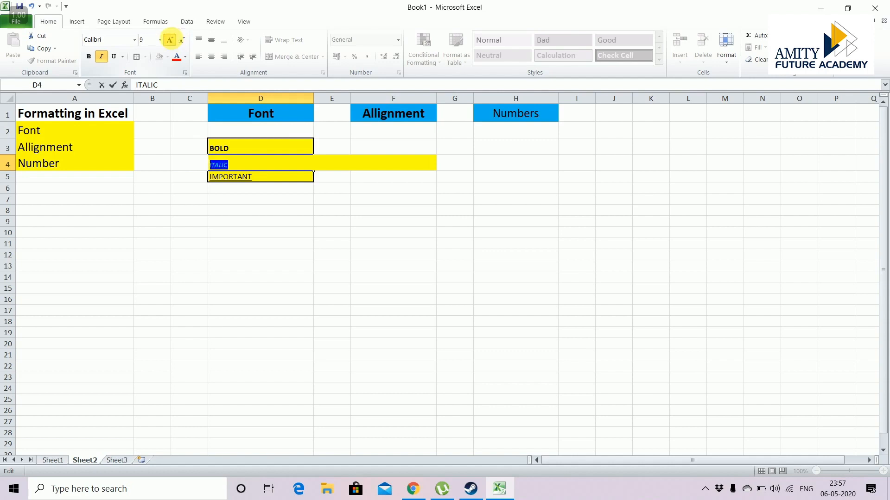
click(171, 41)
click(171, 41)
click(171, 41)
click(171, 41)
click(170, 41)
click(297, 334)
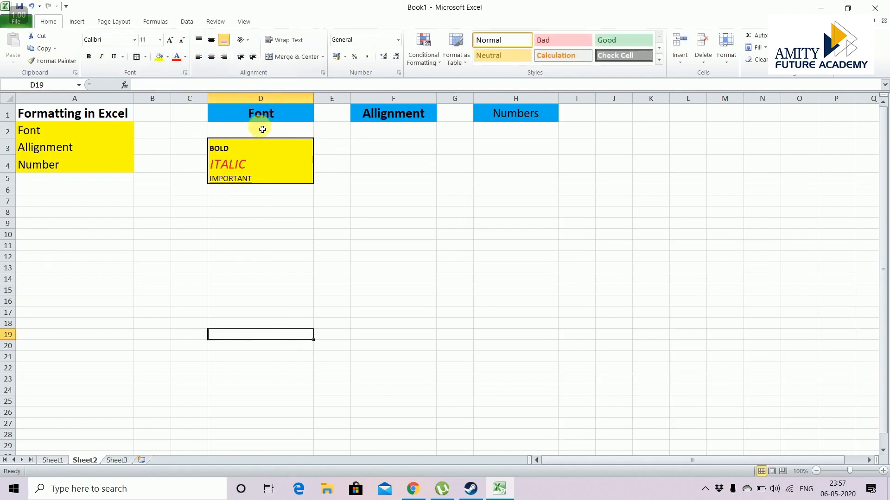
Step: Enter the text "font 1" in cell D9
click(261, 235)
double_click(256, 219)
double_click(260, 224)
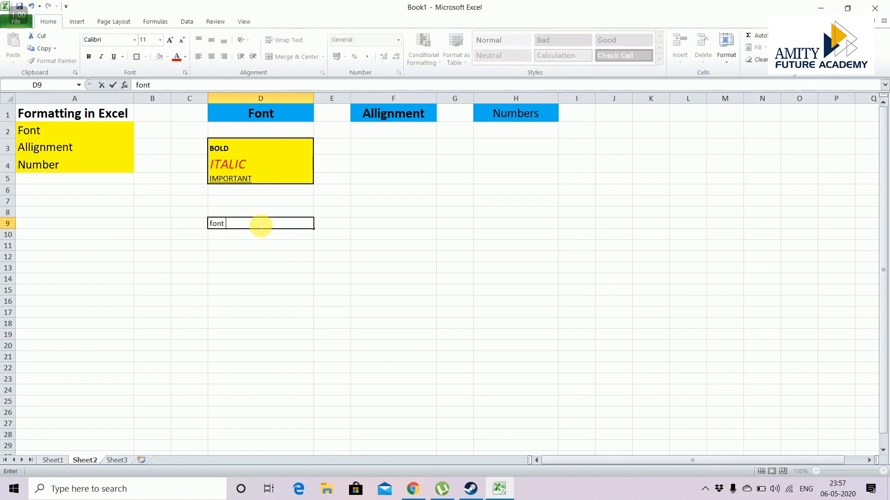
text(1)
key(Return)
Step: Change the font of the text in cell D9 to Arial Black
click(260, 225)
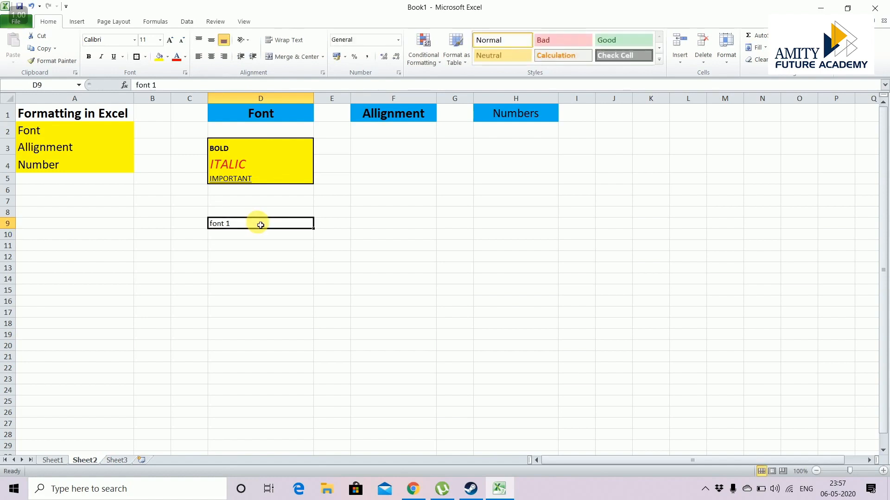
double_click(259, 225)
double_click(258, 226)
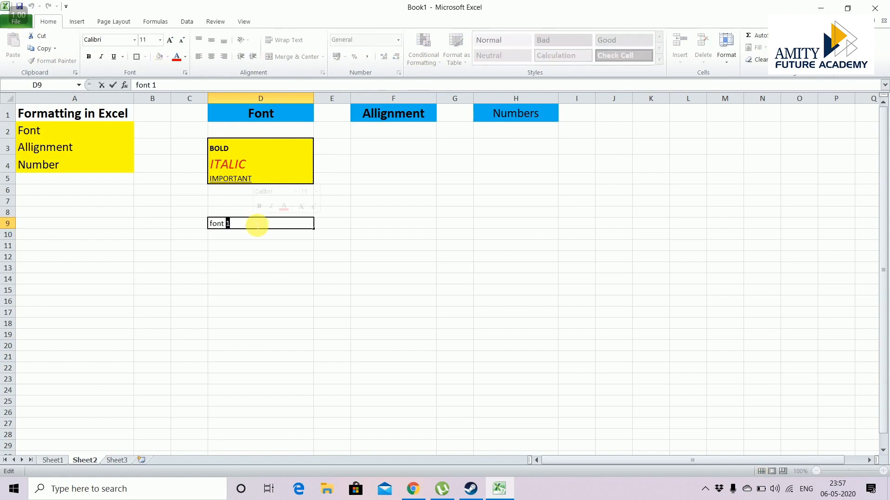
drag(257, 226, 208, 225)
click(134, 40)
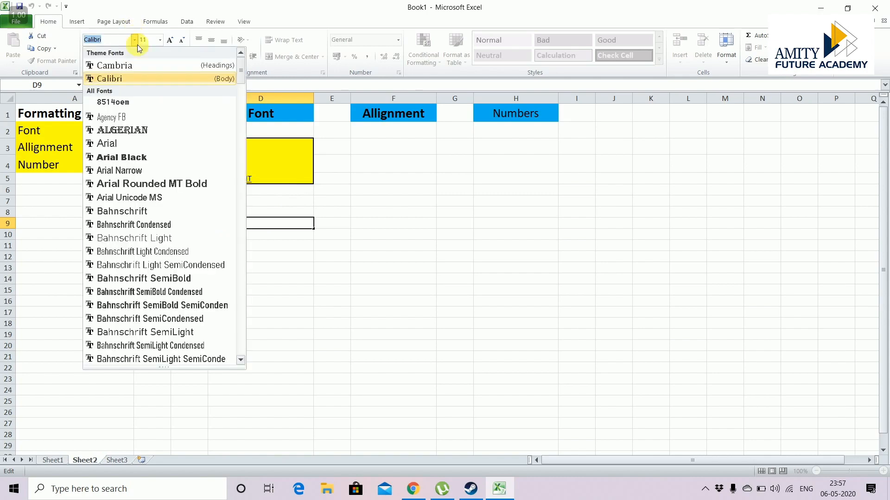
click(160, 157)
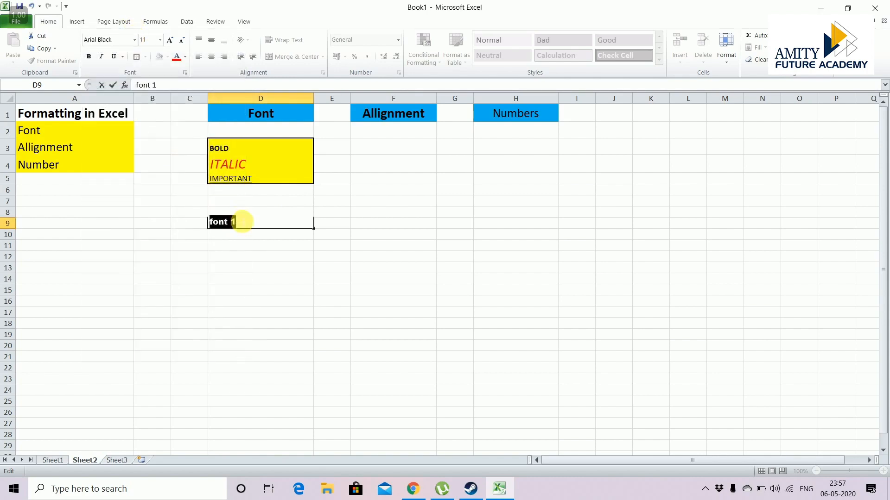
click(256, 237)
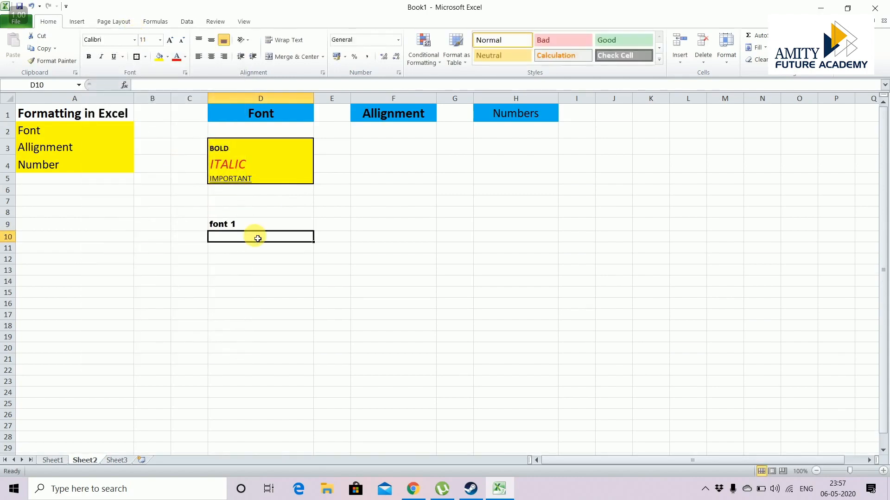
Step: Enter the text "font 2" in cell D10 and change its font to Elephant
text(font 2)
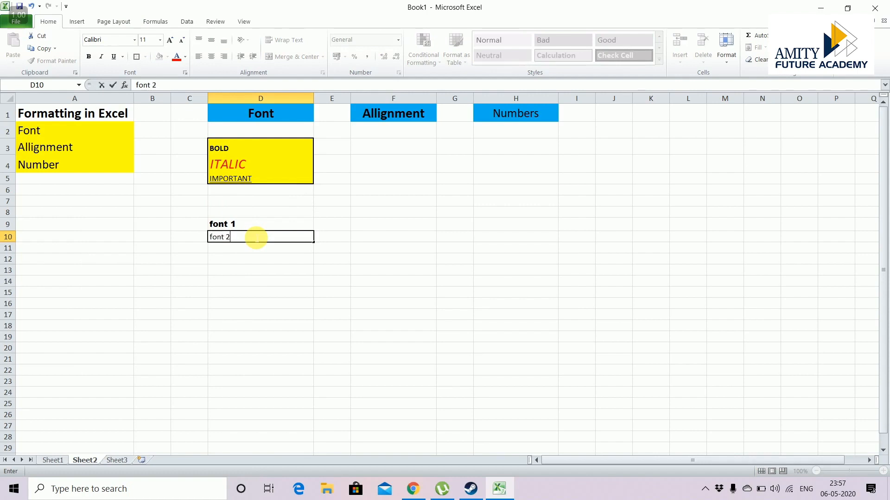
key(Return)
click(255, 237)
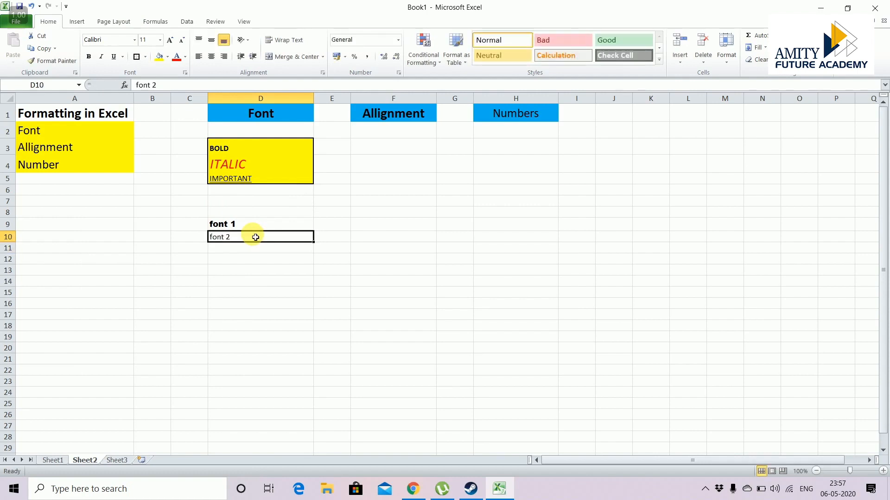
double_click(245, 238)
drag(245, 238, 208, 237)
click(135, 40)
scroll(148, 229, down, 15)
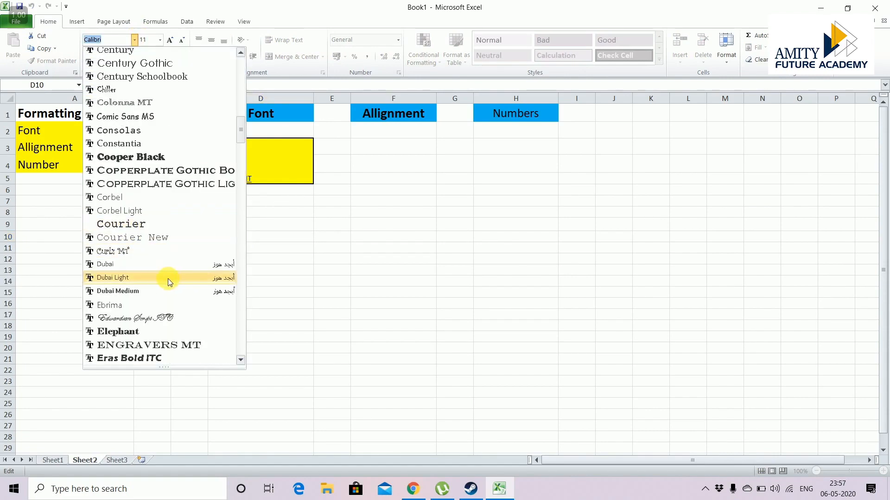
click(162, 330)
click(355, 263)
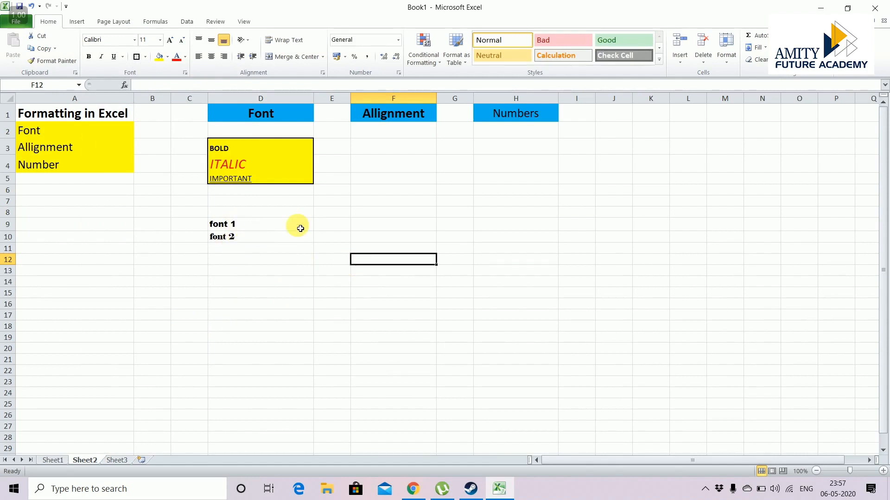
click(302, 309)
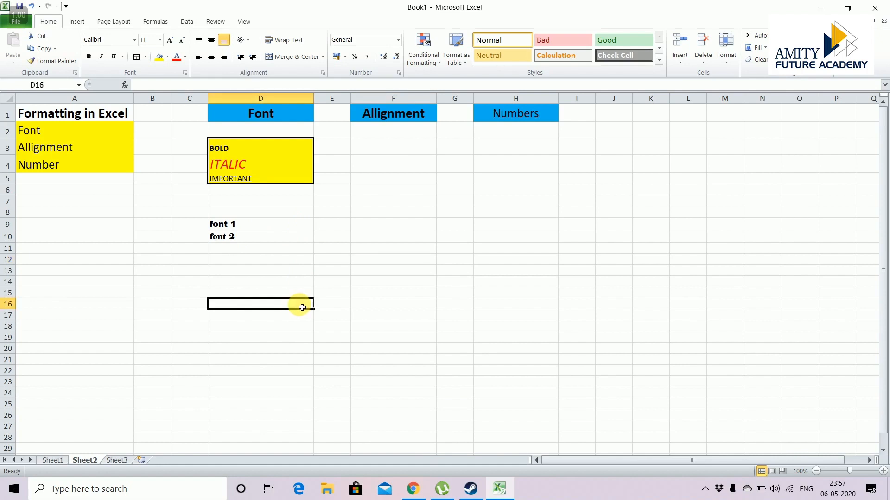
click(397, 250)
click(401, 113)
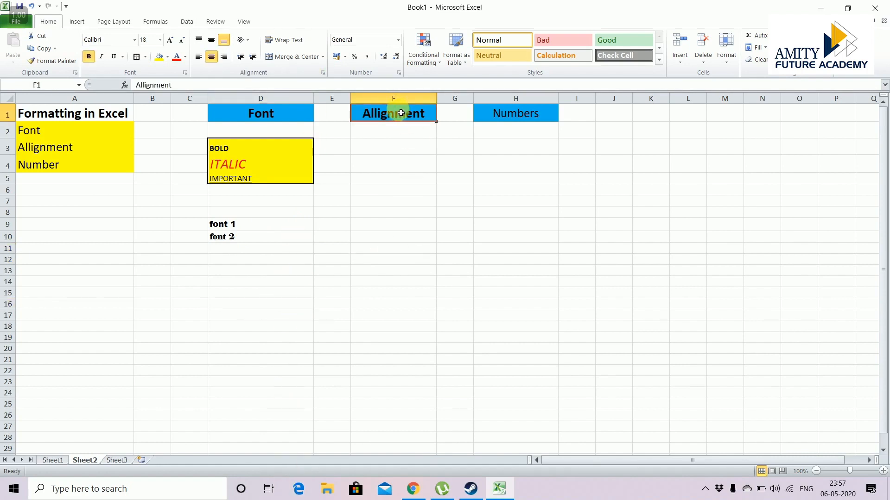
click(402, 138)
click(375, 167)
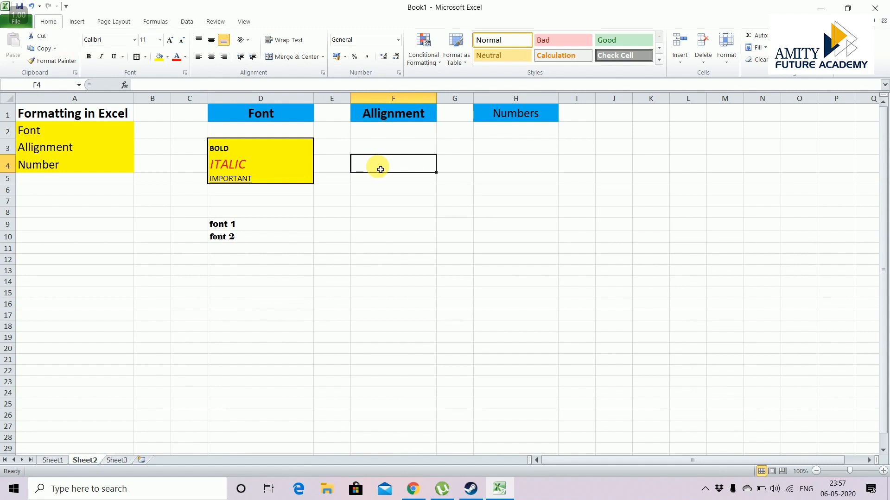
click(390, 225)
click(381, 170)
double_click(379, 172)
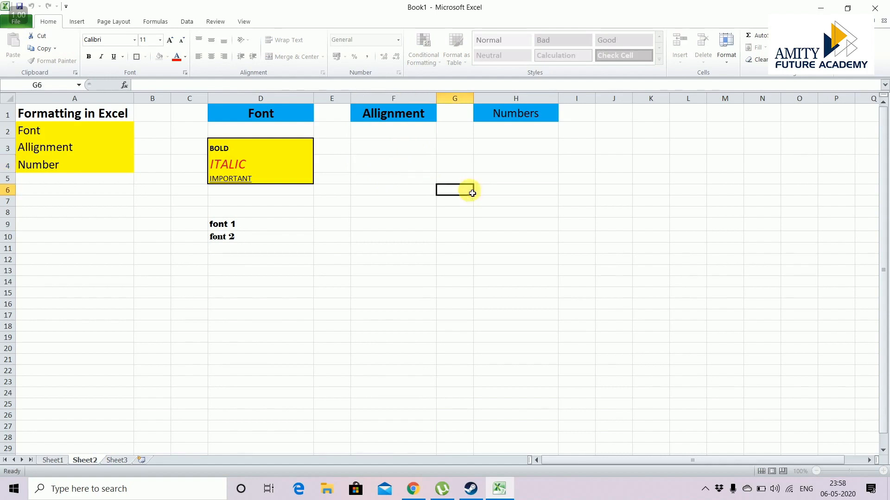
Step: Merge and center cells F4:F6 and enter the text "Text" in the merged cell
key(Escape)
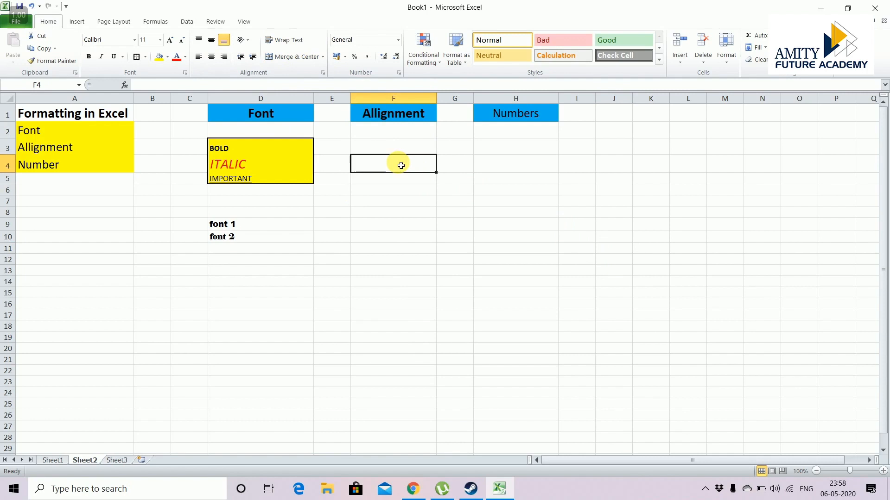
mouse_move(400, 166)
mouse_down()
mouse_move(401, 190)
mouse_move(401, 165)
mouse_up()
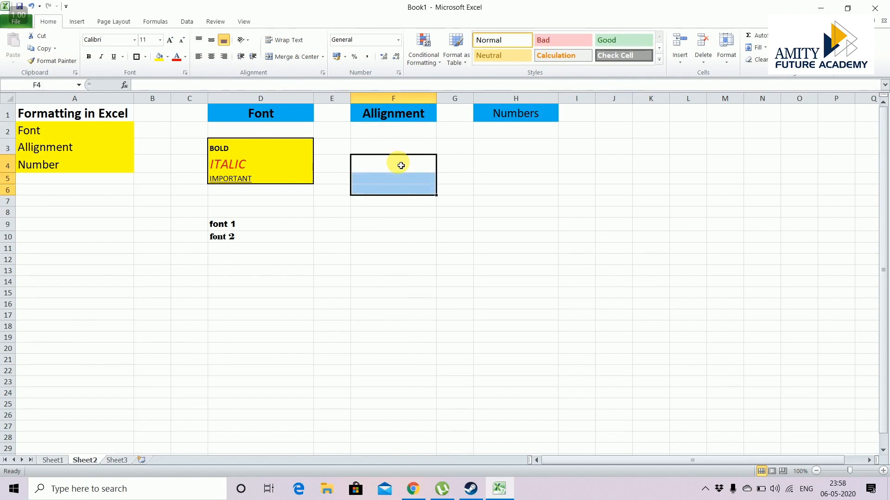
click(293, 56)
double_click(410, 177)
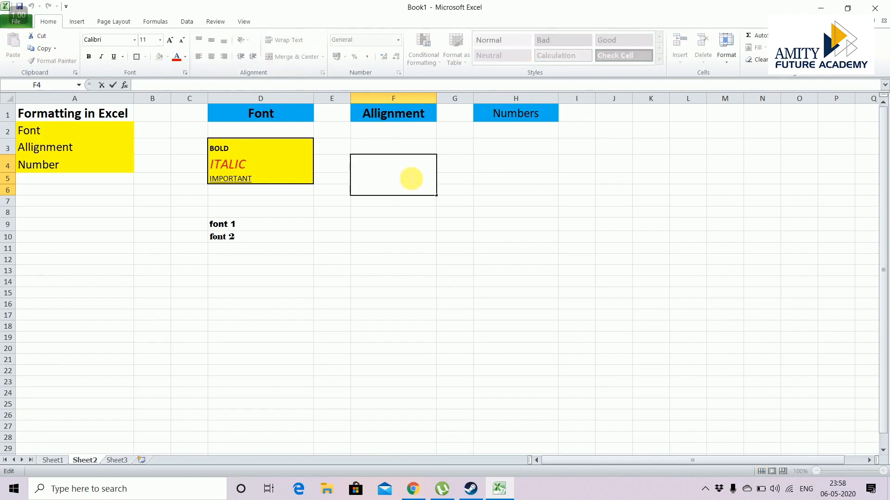
text(Text)
key(Return)
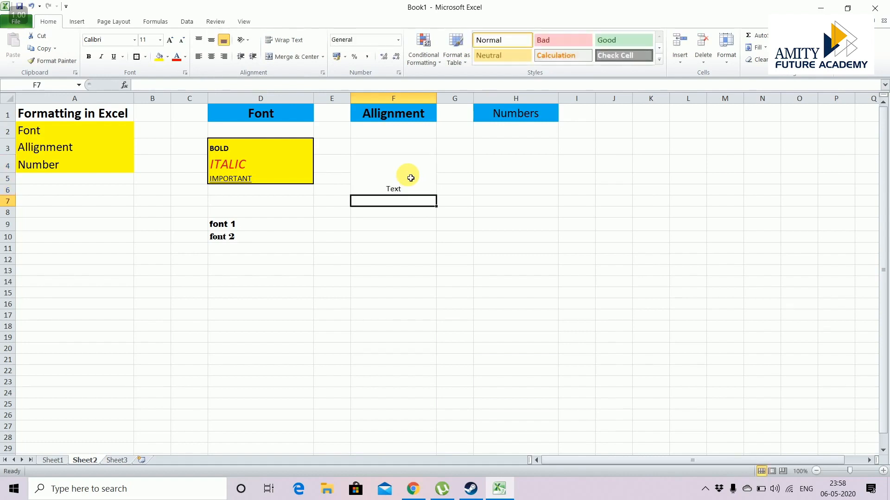
Step: Try the left, right, top and bottom alignments on the text in merged cell F4, finishing with it centred horizontally and vertically
click(411, 178)
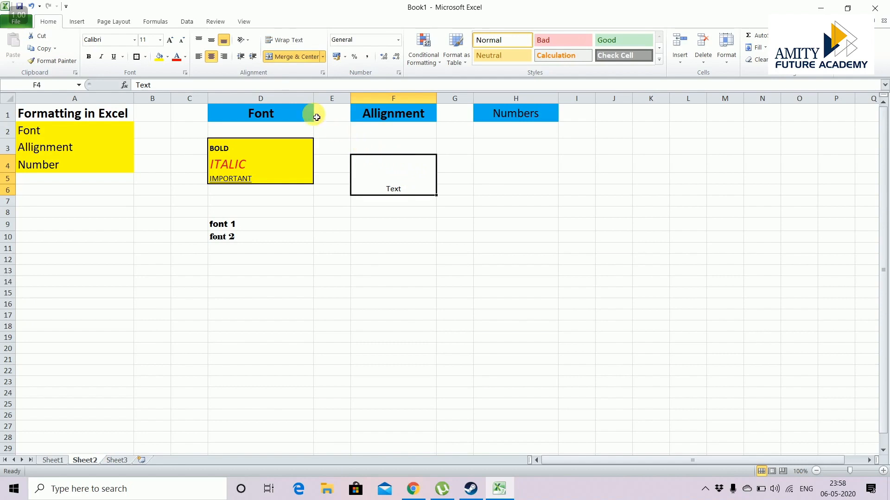
click(213, 41)
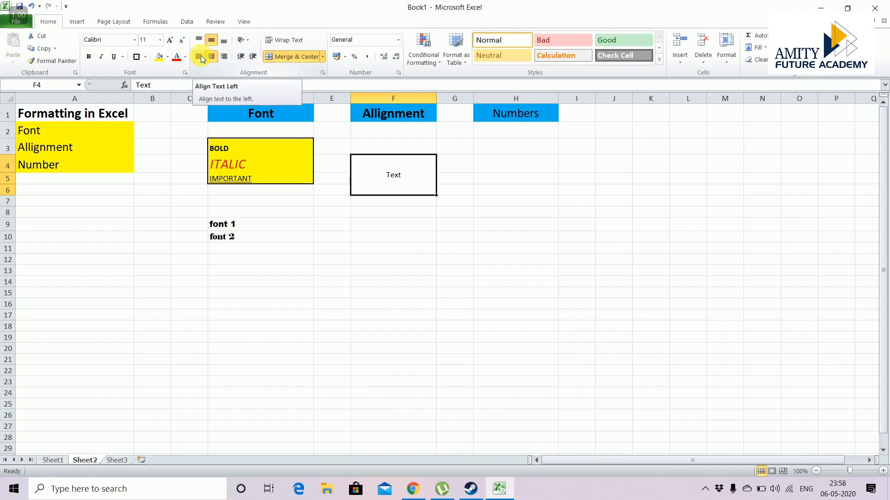
click(199, 57)
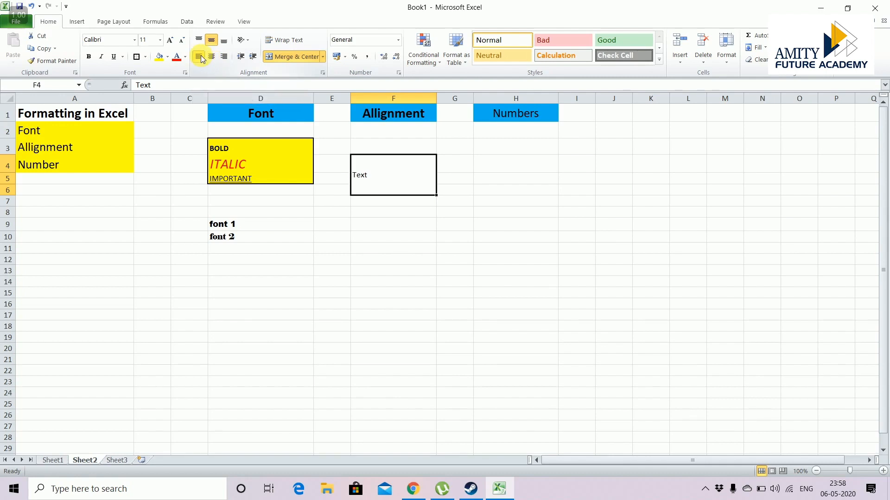
click(224, 56)
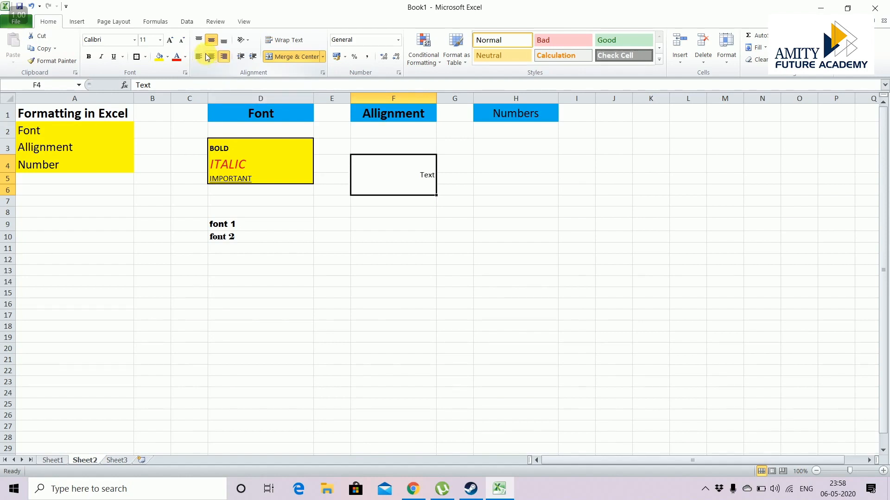
click(199, 40)
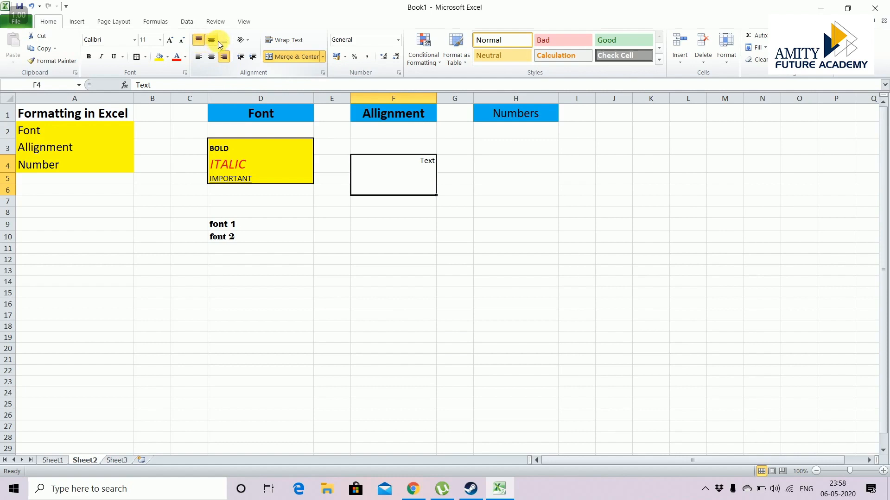
click(223, 42)
click(198, 40)
click(212, 41)
click(212, 56)
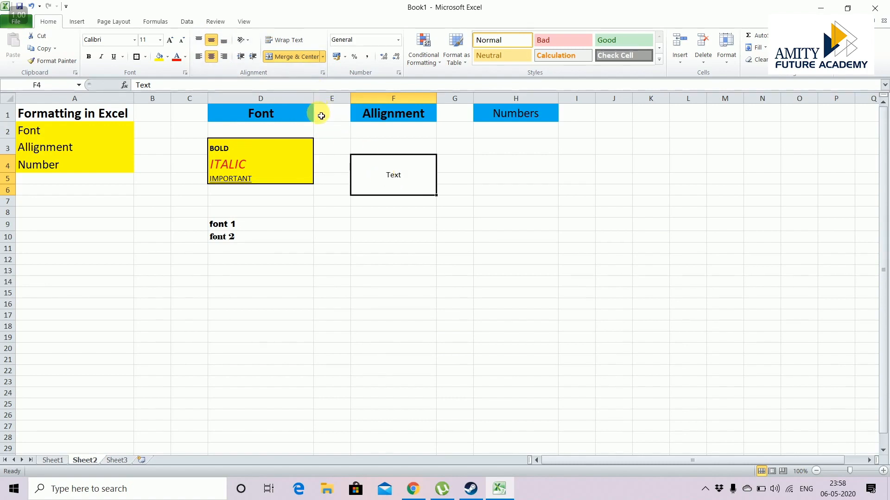
Step: Try a 45-degree orientation on the text in merged cell F4 and undo it
click(246, 42)
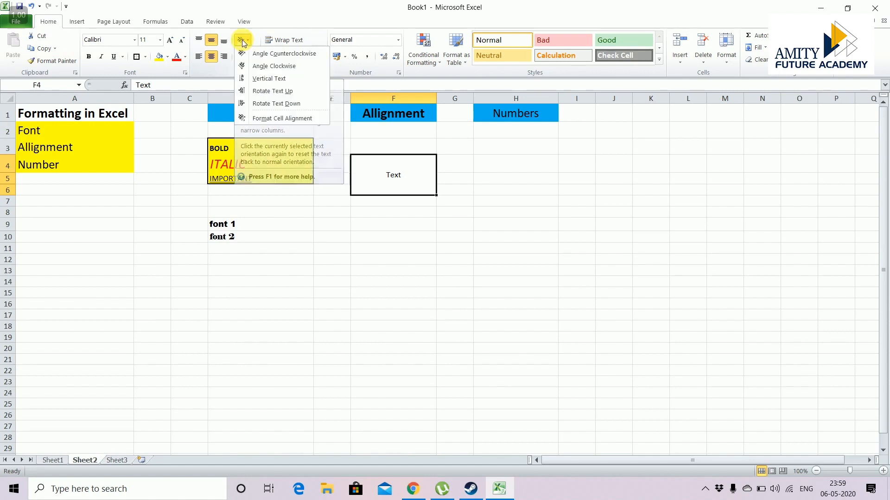
click(284, 120)
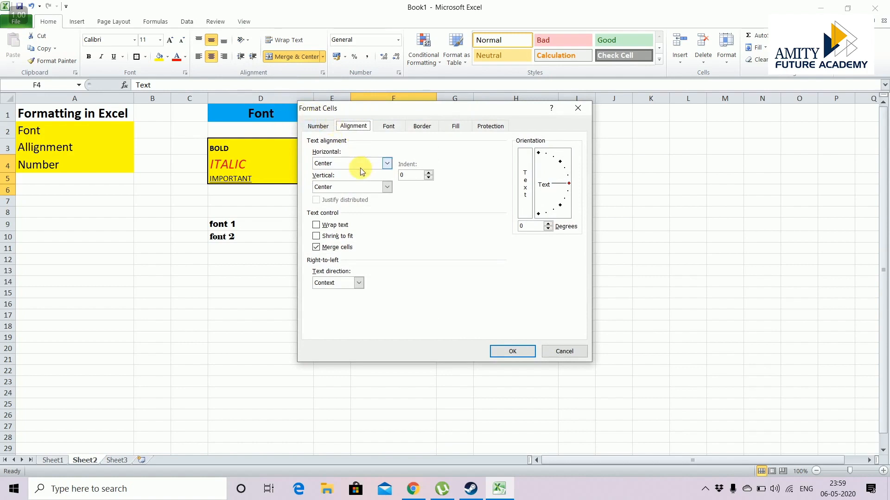
drag(568, 182, 563, 164)
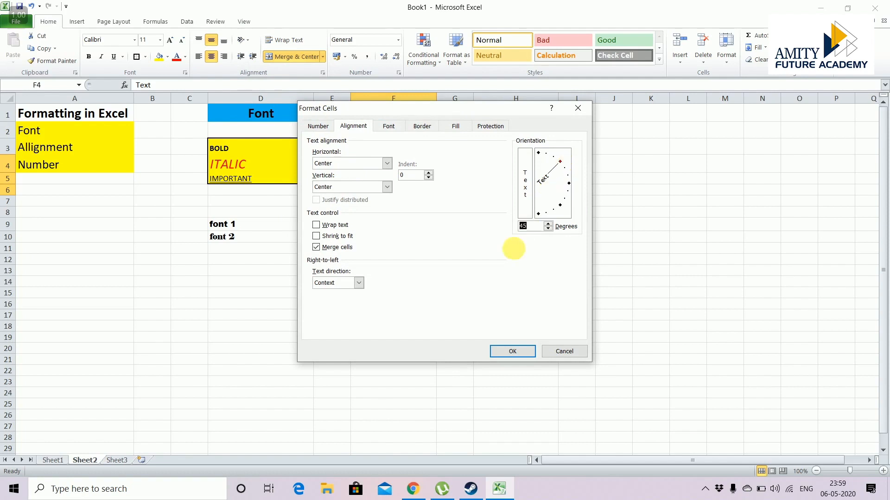
click(511, 350)
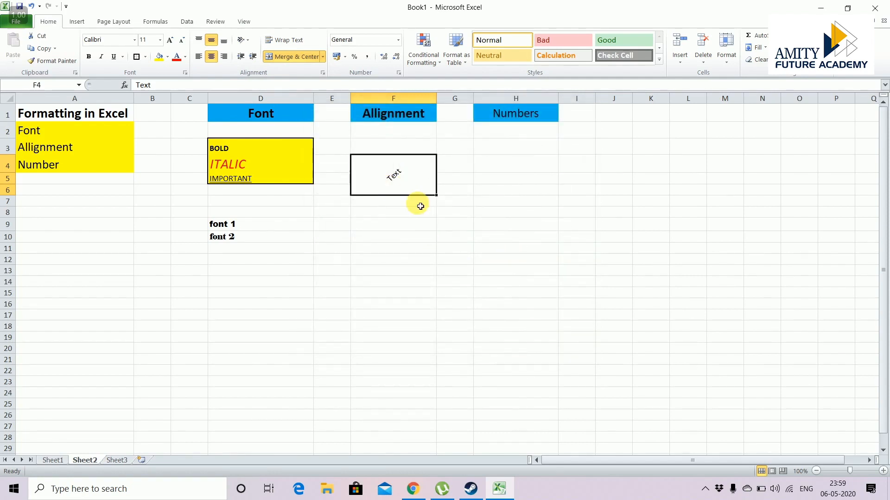
key(ctrl+z)
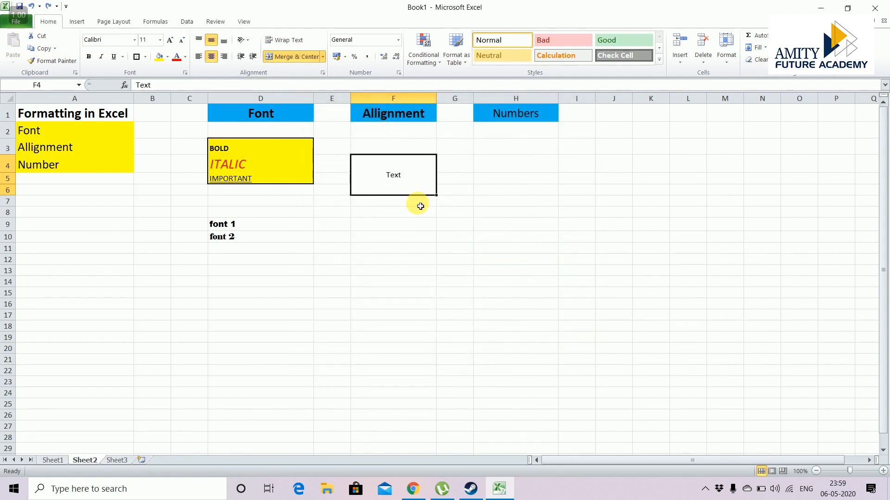
double_click(405, 177)
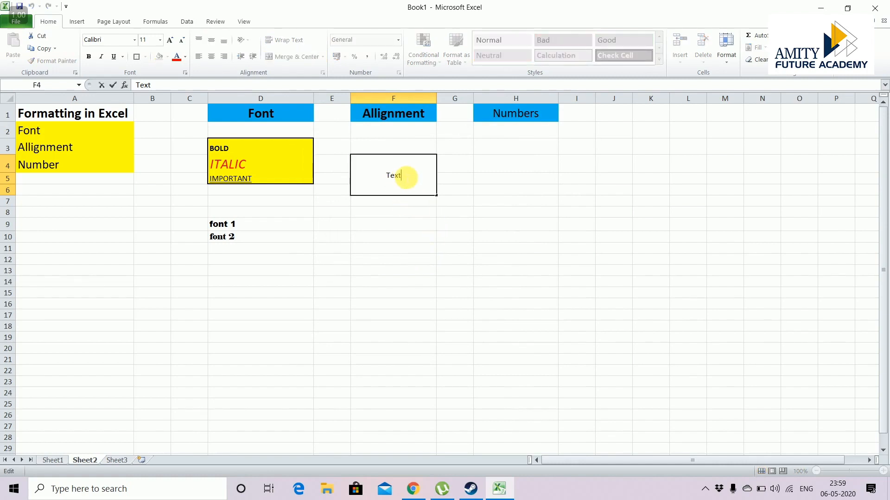
double_click(392, 176)
click(426, 179)
double_click(412, 178)
click(387, 316)
click(395, 177)
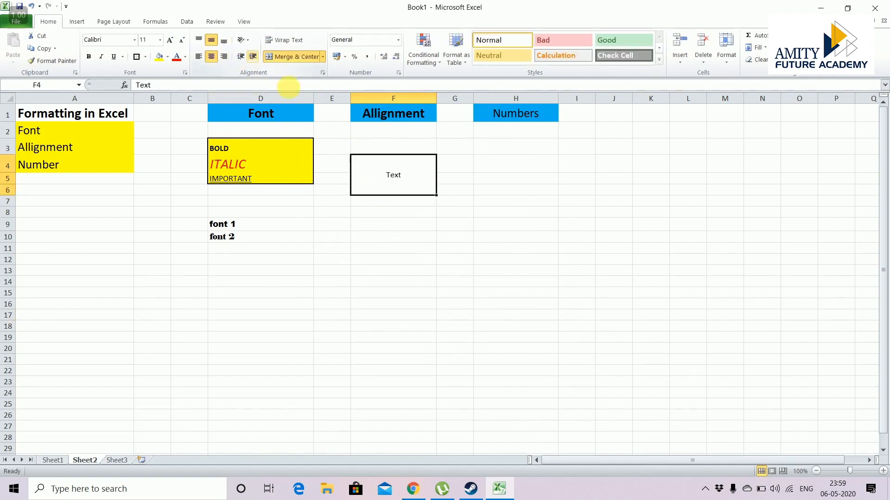
double_click(393, 175)
double_click(395, 176)
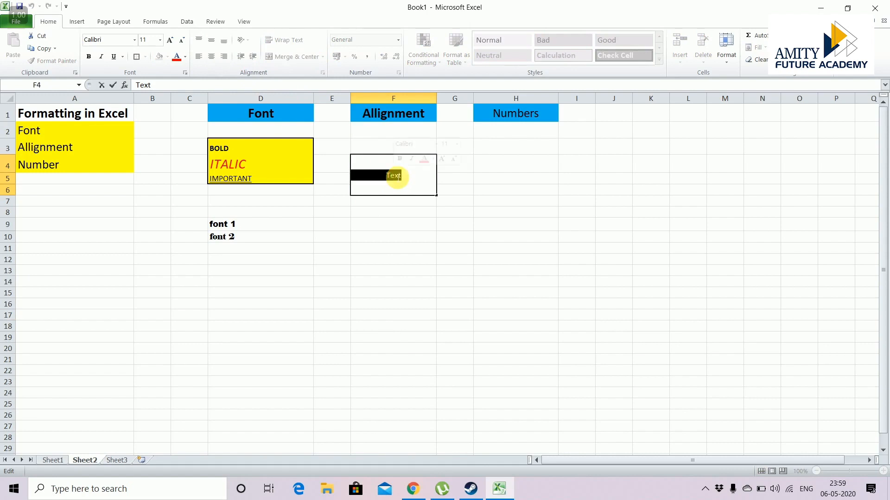
click(486, 234)
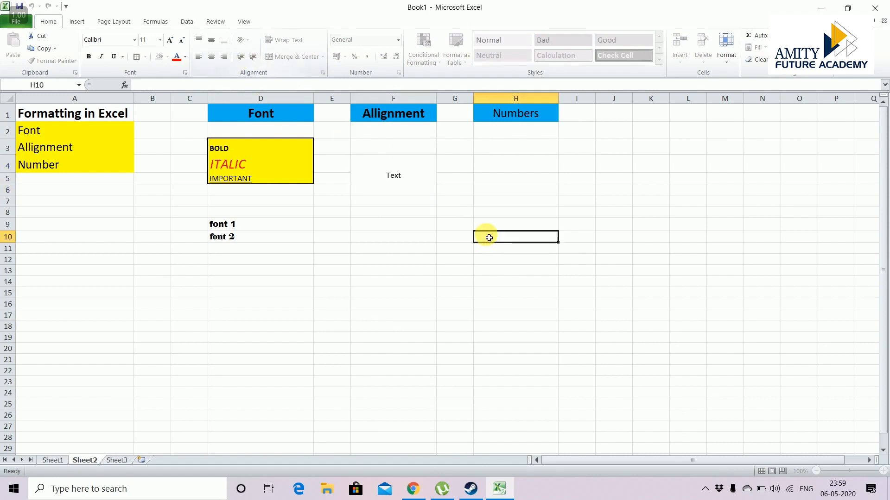
click(401, 170)
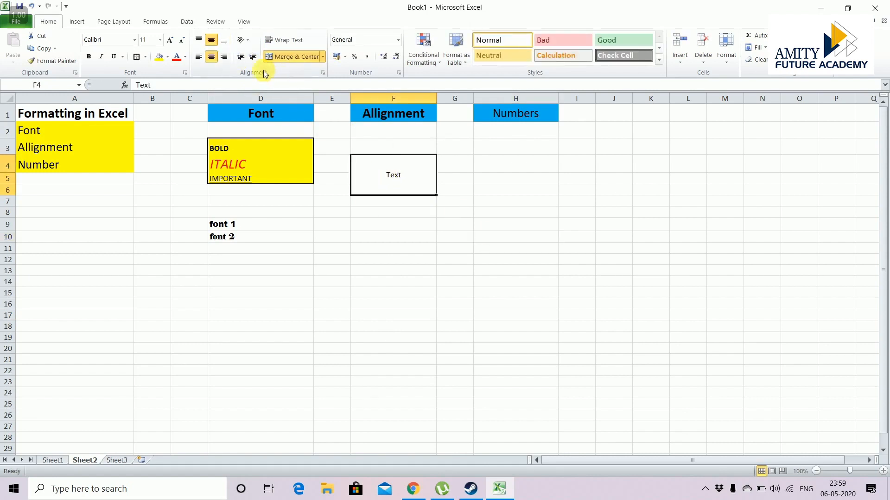
Step: Replace the content of merged cell F4 with the lowercase word "text"
double_click(403, 177)
key(shift+Home)
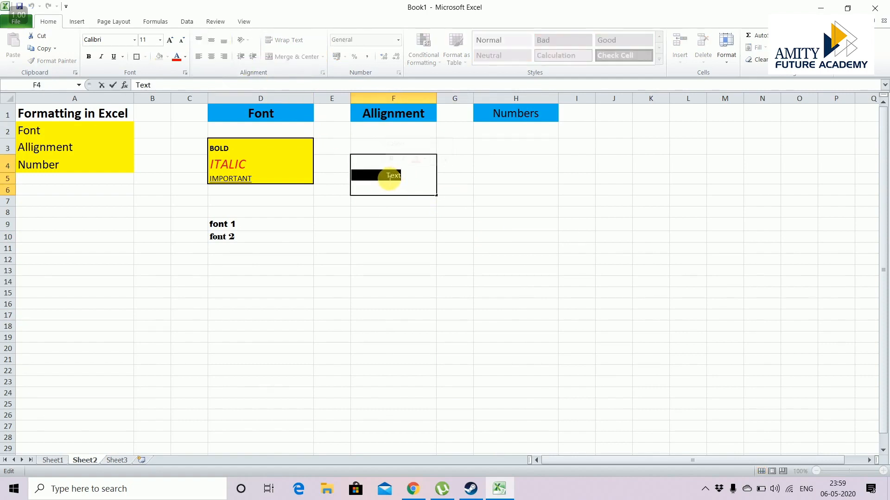
key(BackSpace)
text(text)
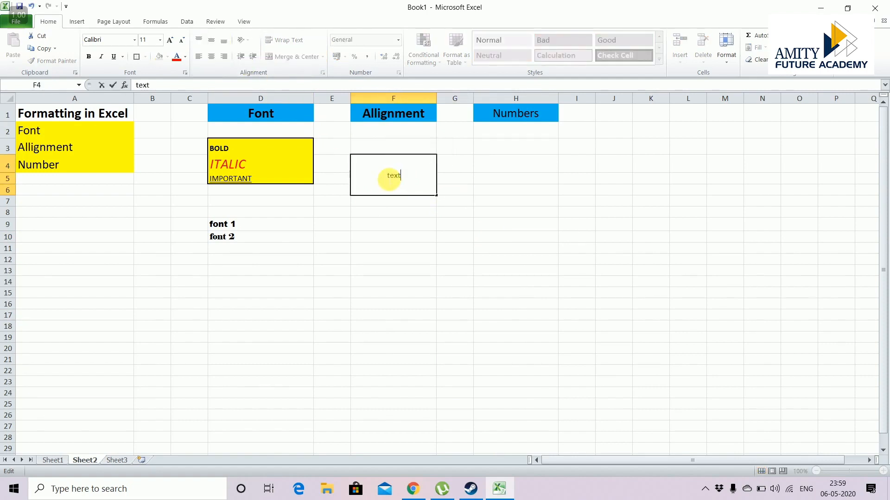
click(446, 243)
Step: Decrease the indent of merged cell F4 to bring its text to the cell's left edge, and increase the indent by eight levels
click(410, 183)
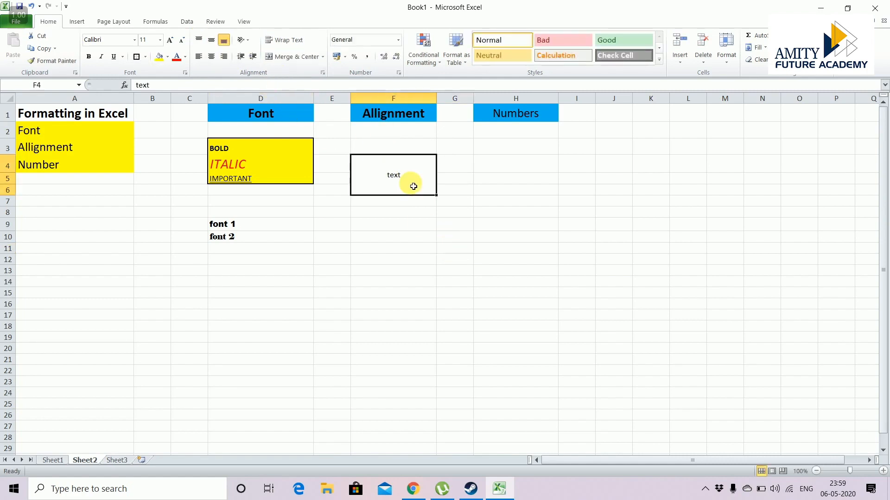
click(241, 58)
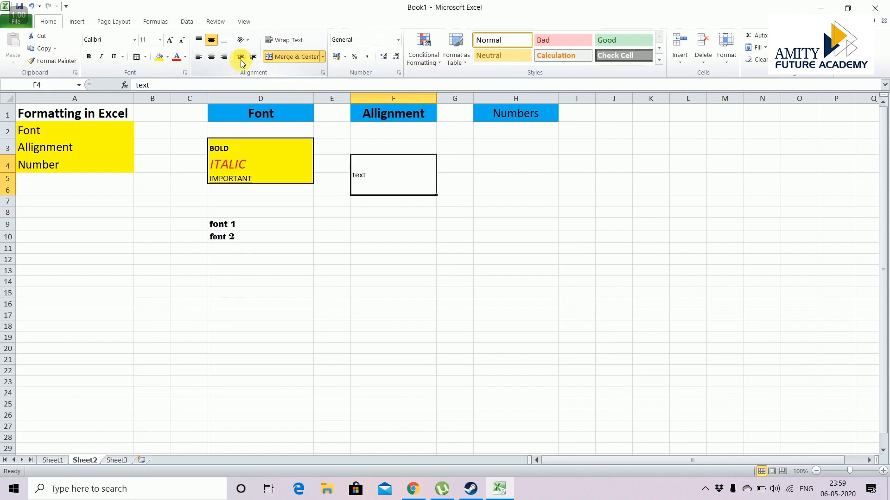
click(252, 59)
click(253, 59)
click(253, 58)
click(252, 58)
click(253, 57)
click(253, 58)
click(252, 57)
click(253, 58)
Step: Decrease the indent of the text in merged cell F4 by four levels and increase it again by one
click(242, 57)
click(241, 60)
click(241, 59)
click(241, 59)
click(252, 60)
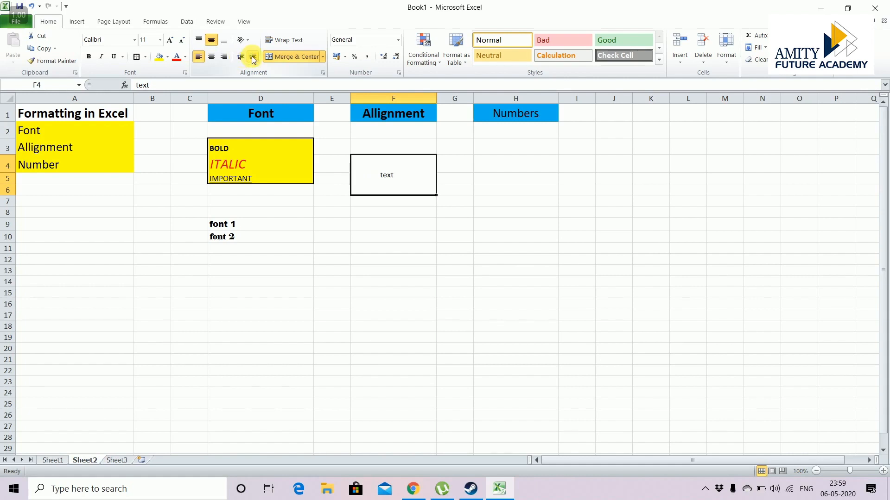
Step: Enter the sentence "I have done my engineering in electronics" in cell F11
click(390, 249)
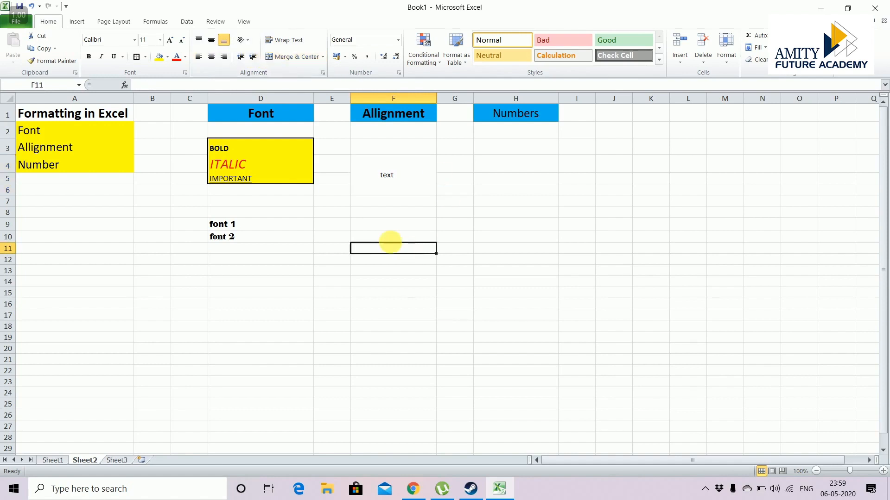
double_click(391, 250)
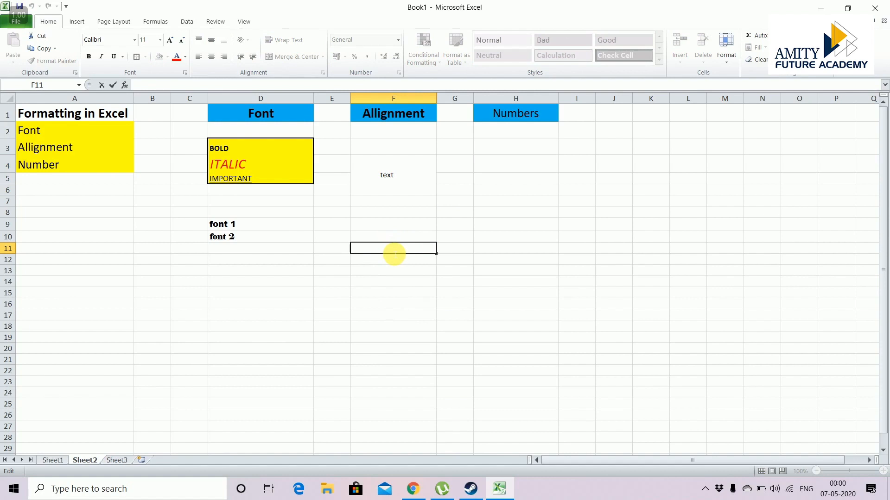
click(456, 247)
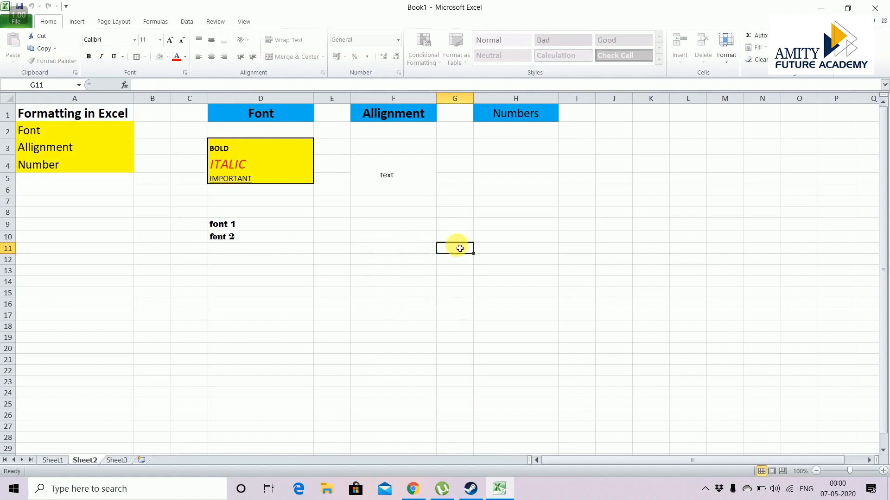
click(399, 249)
double_click(401, 252)
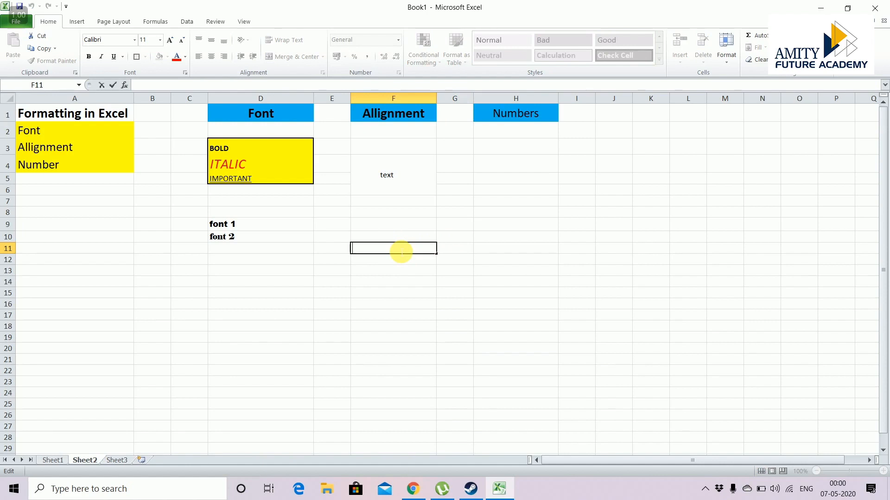
text(M)
key(BackSpace)
key(BackSpace)
text(I have done my engi)
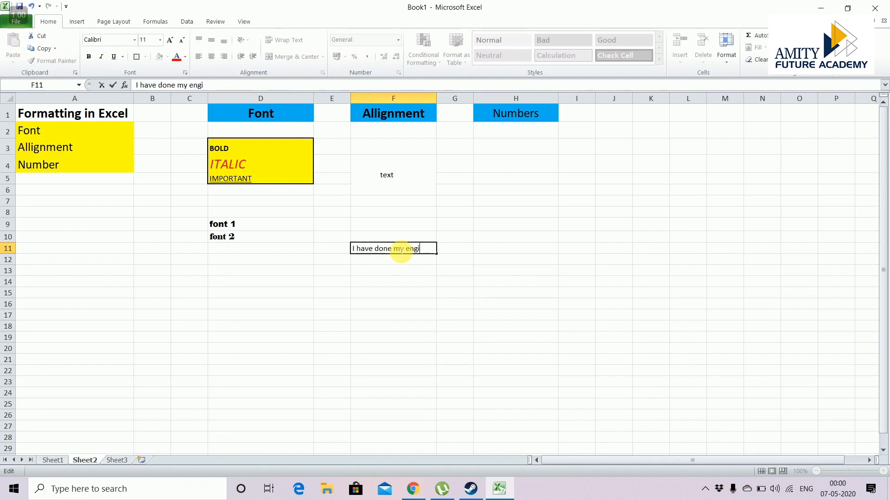
text(neering in elect)
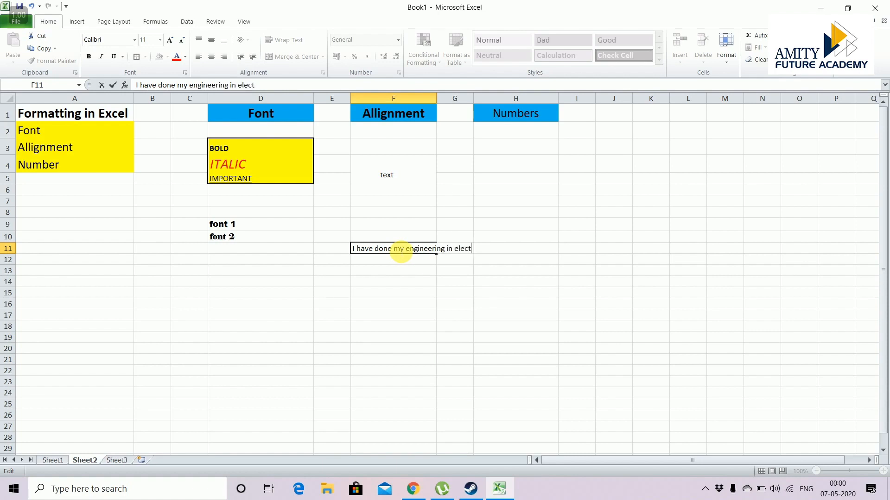
text(ronics)
key(Return)
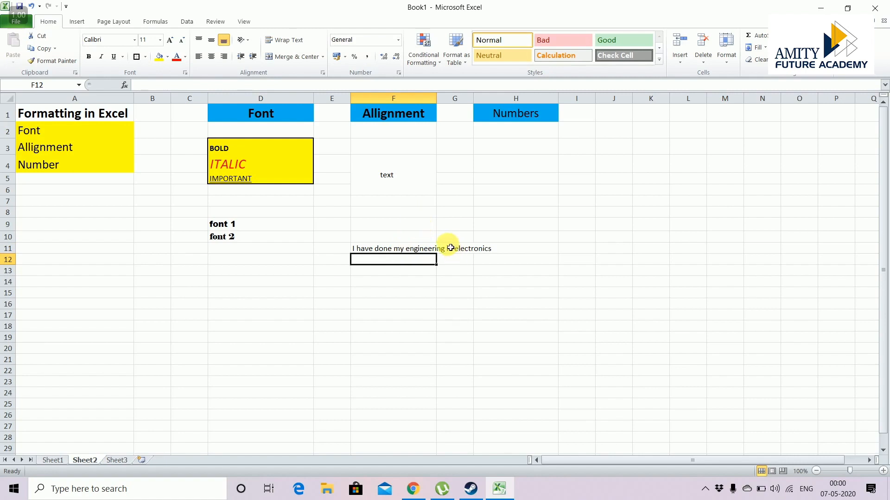
Step: Wrap the text of the sentence in cell F11 so it fits within the column width
click(429, 250)
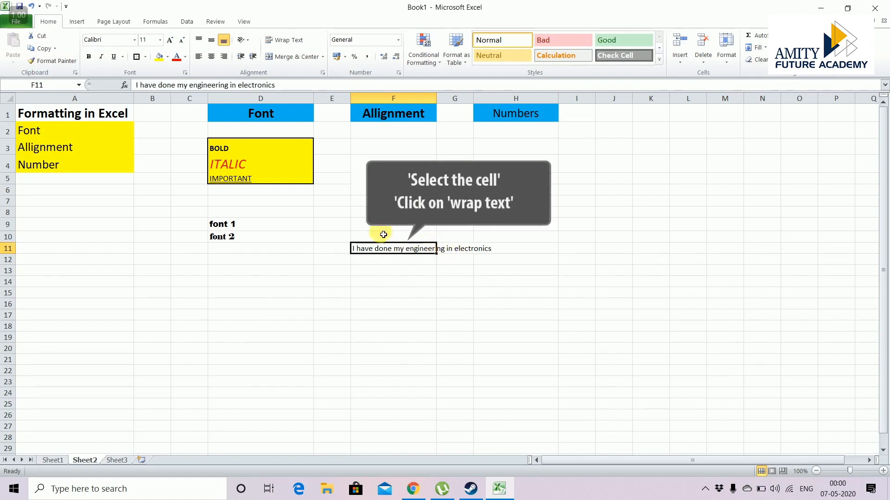
click(288, 43)
click(521, 266)
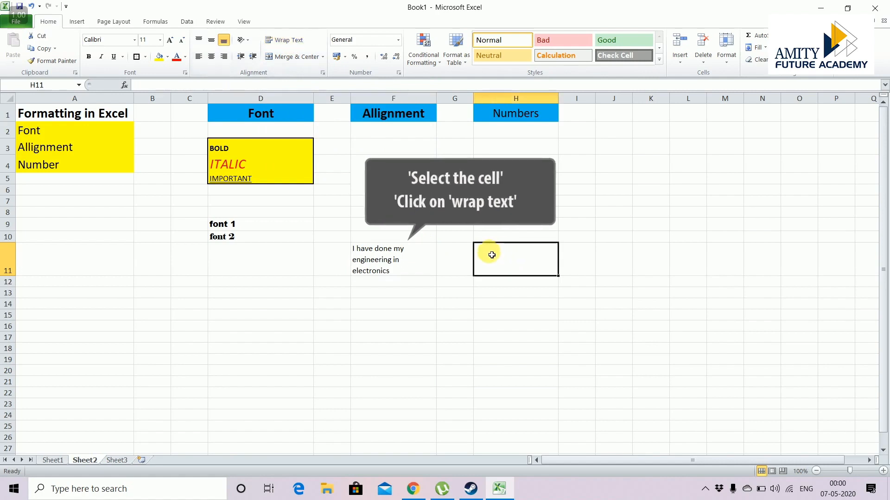
click(417, 259)
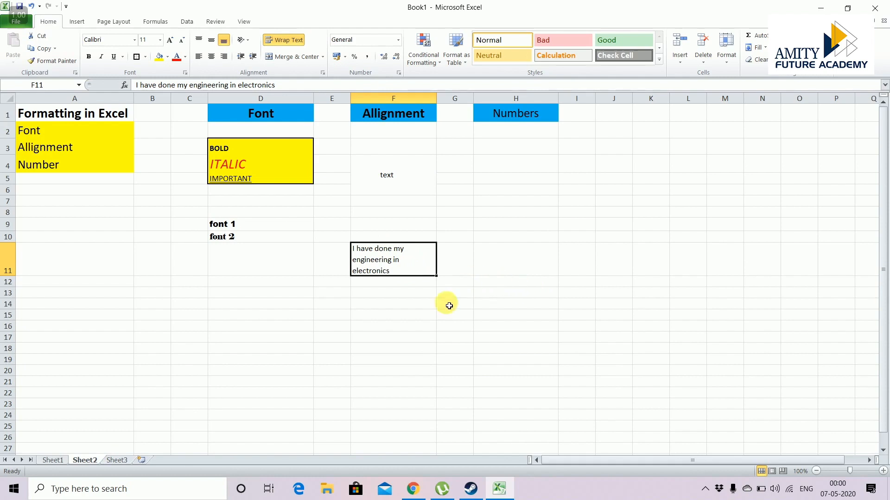
Step: Enter the numbers 10, 20 and 30 in cells H3 to H5 under the Numbers heading
click(412, 315)
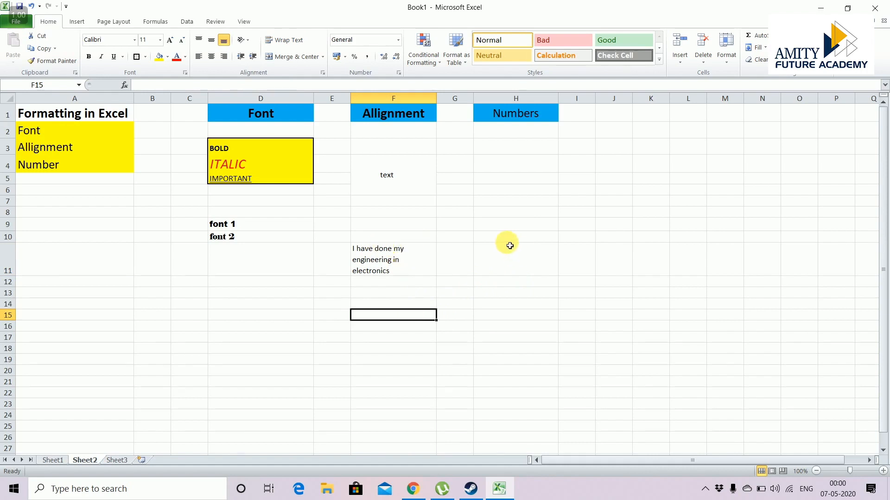
click(521, 149)
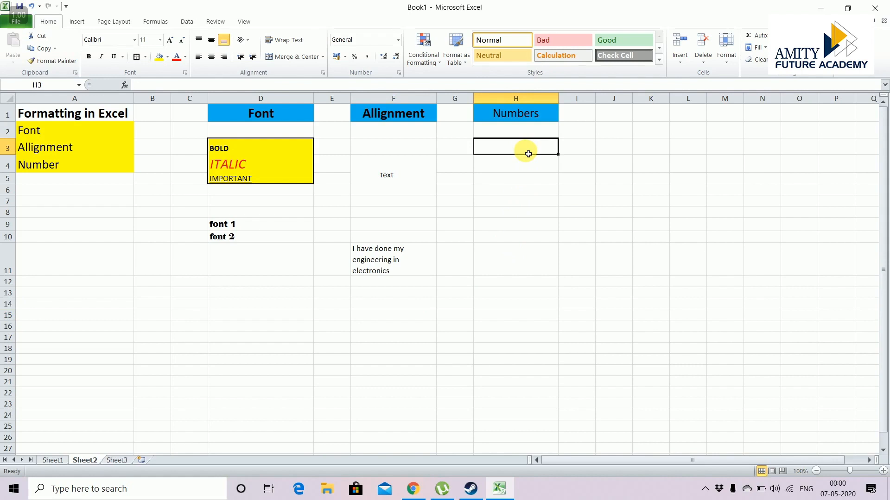
double_click(528, 153)
text(10)
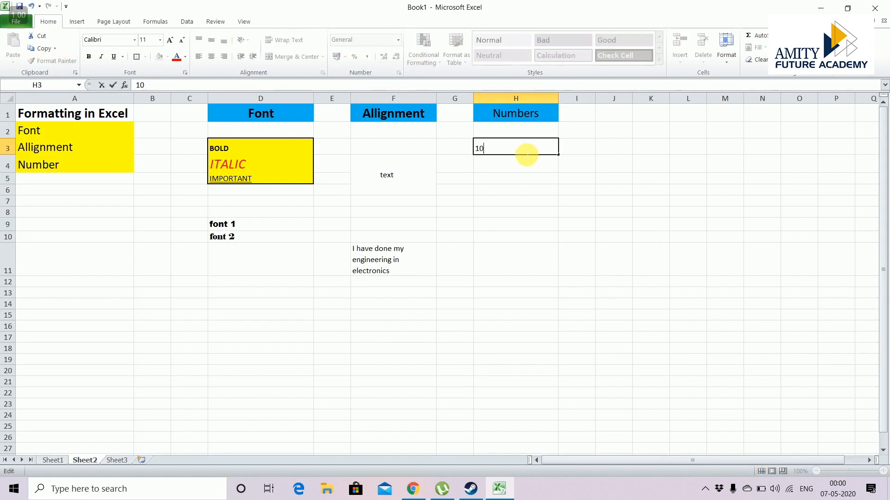
key(Return)
text(20)
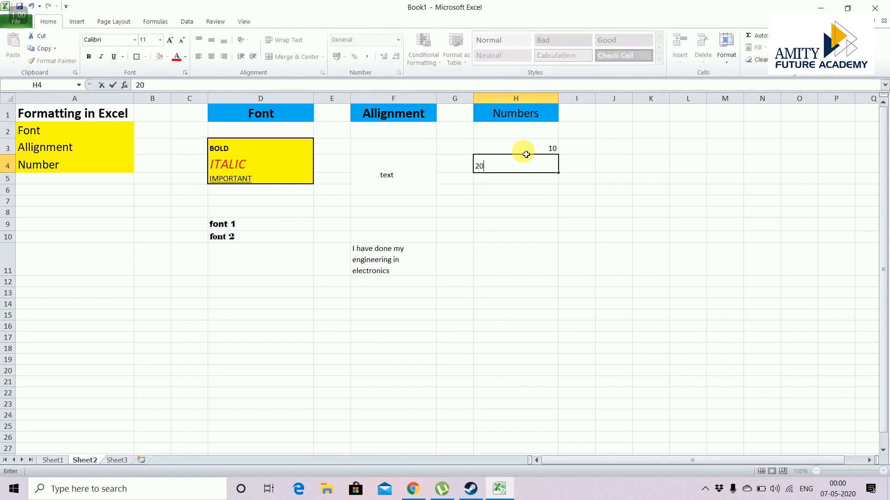
key(Return)
text(30)
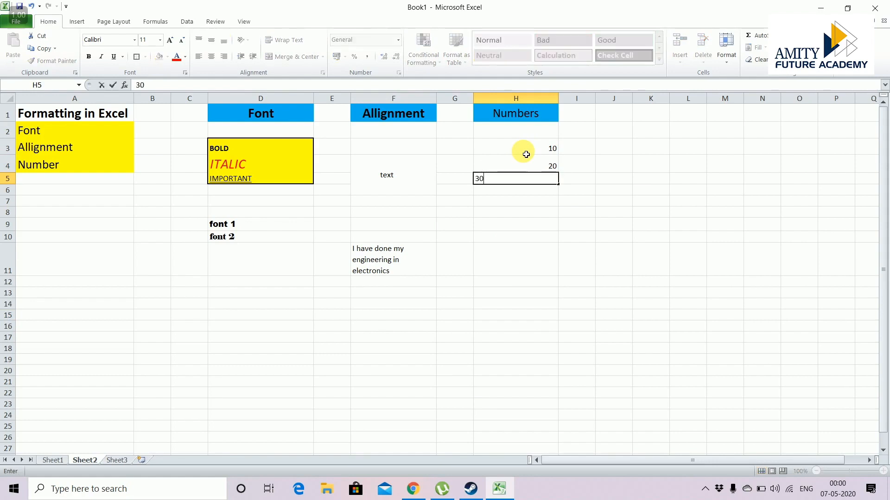
key(Return)
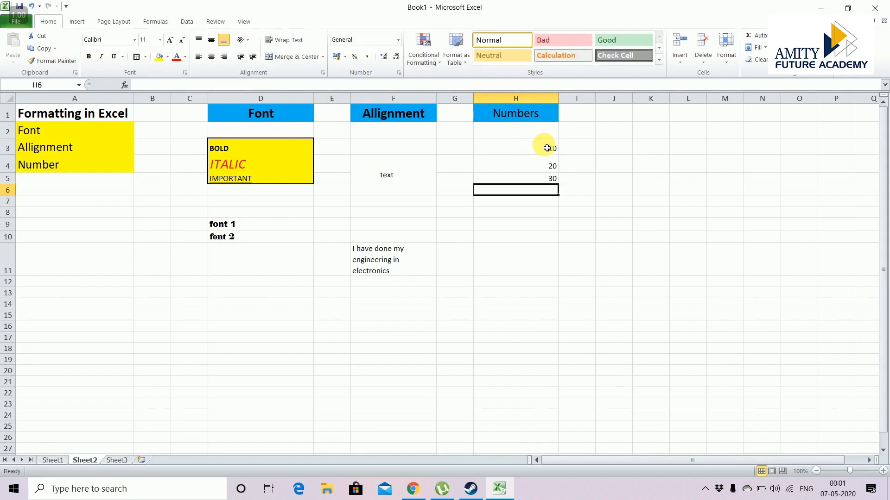
click(548, 148)
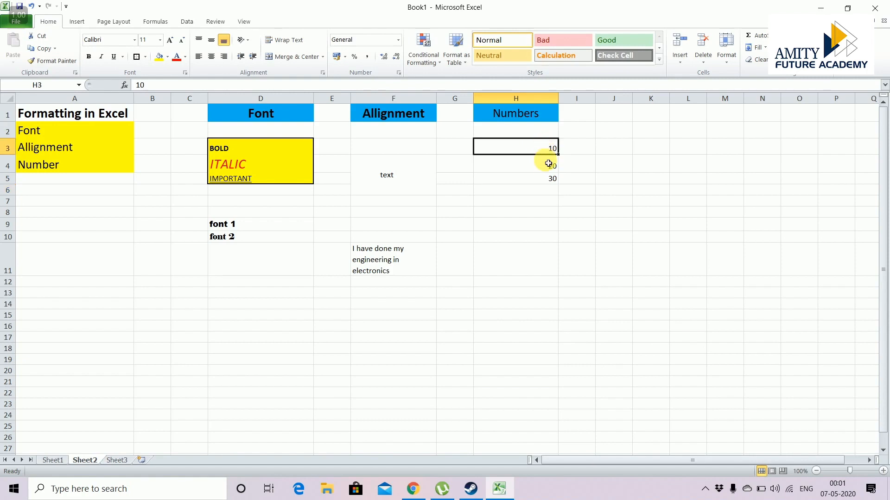
click(550, 164)
click(543, 154)
click(544, 163)
click(546, 178)
Step: Format cell H3 with the Number category and two decimal places
click(526, 147)
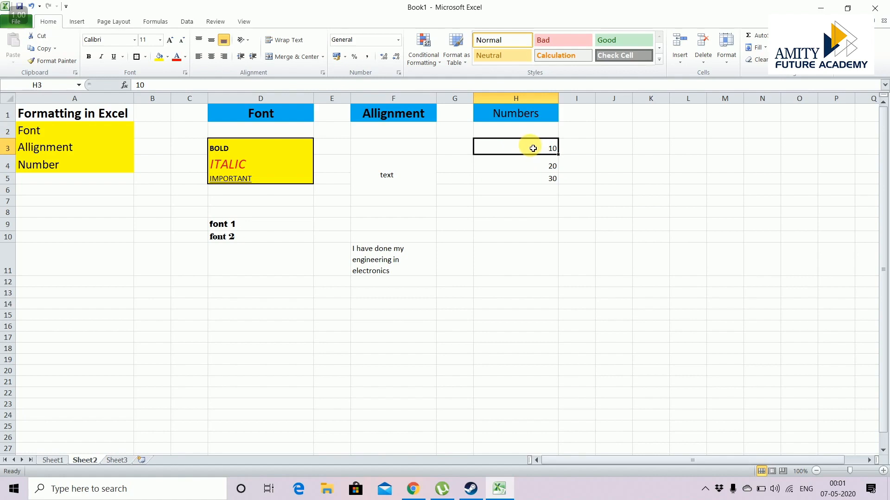
right_click(527, 149)
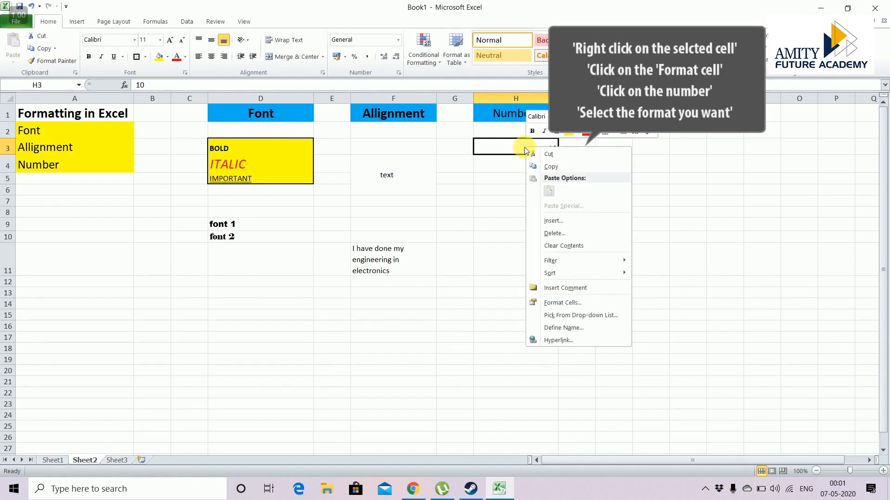
click(586, 302)
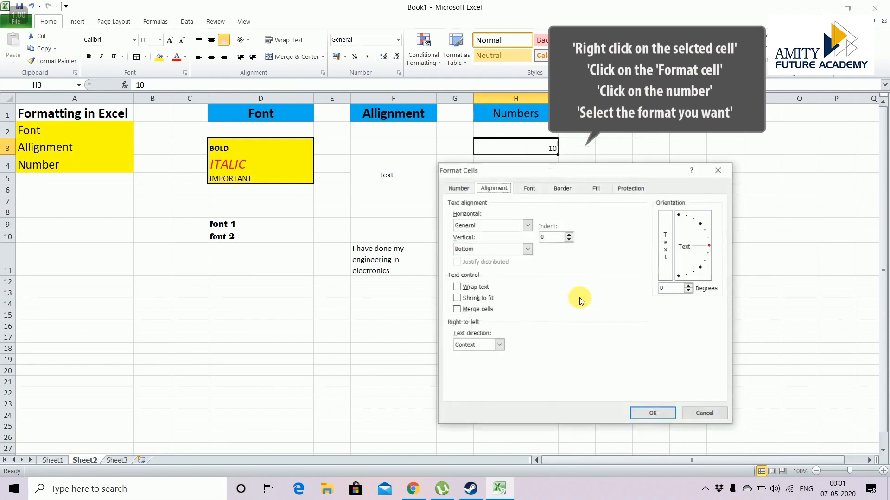
click(471, 190)
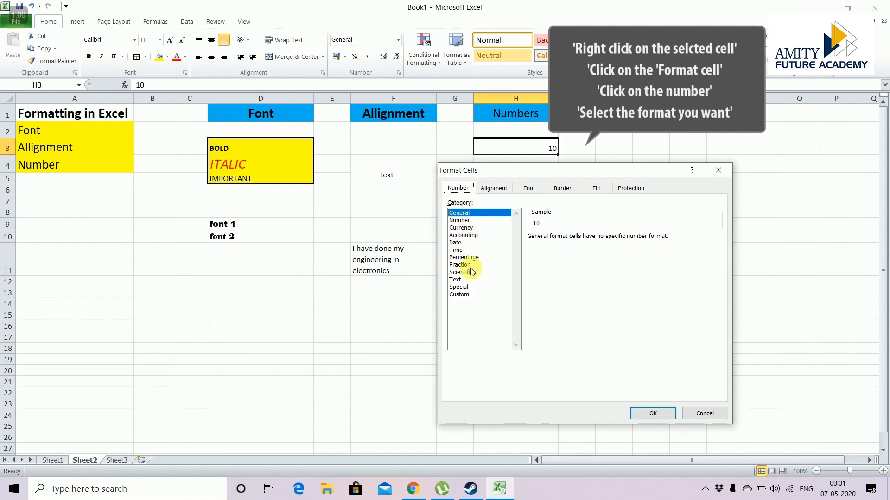
click(460, 221)
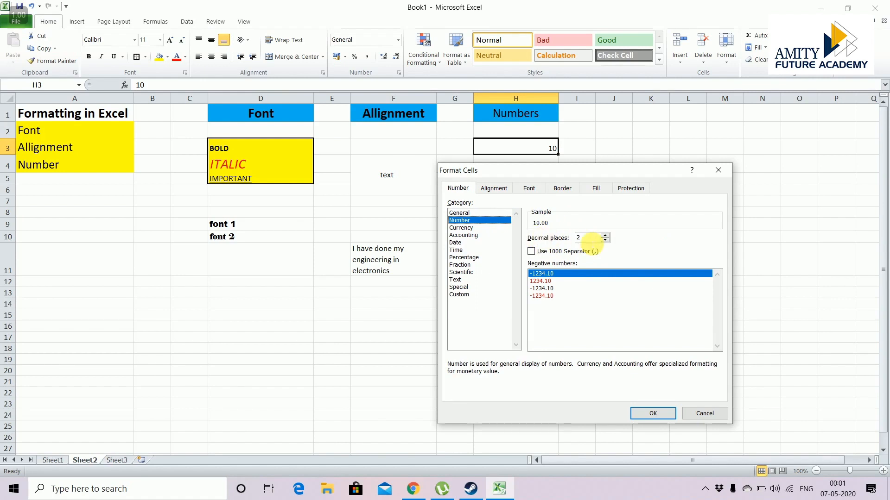
click(604, 241)
click(605, 236)
click(653, 413)
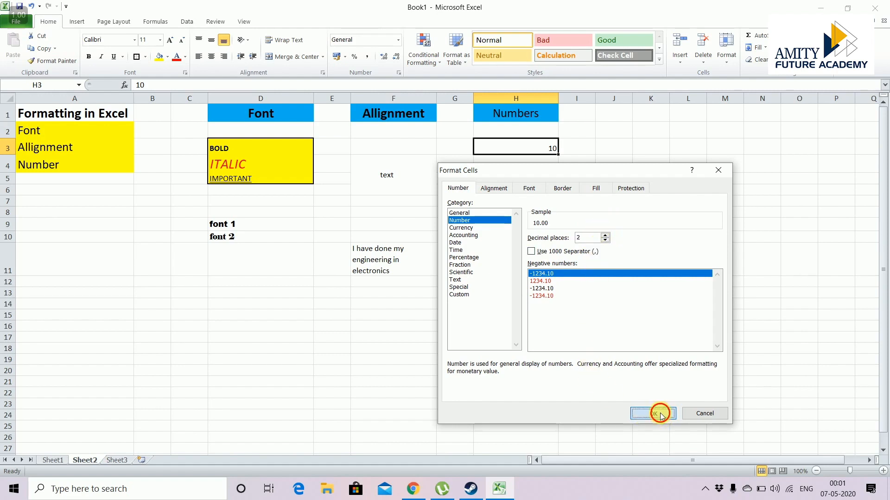
click(614, 202)
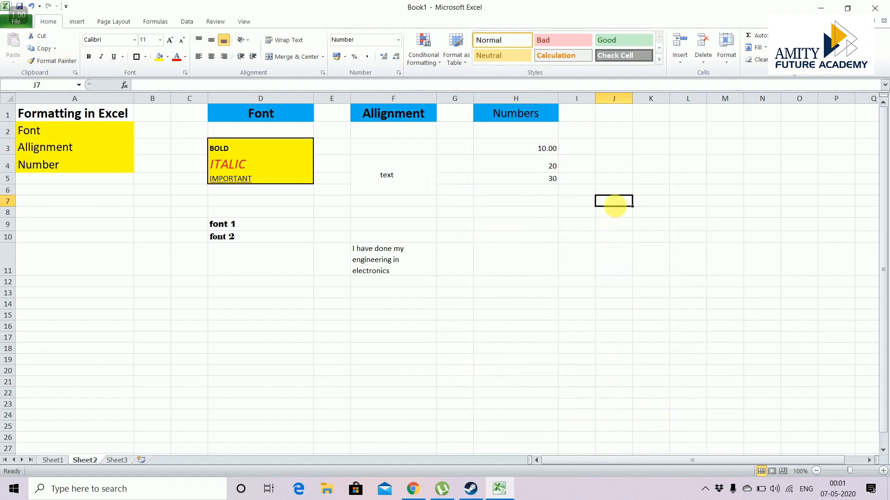
Step: Format cell H4 with the Number category and three decimal places
click(549, 170)
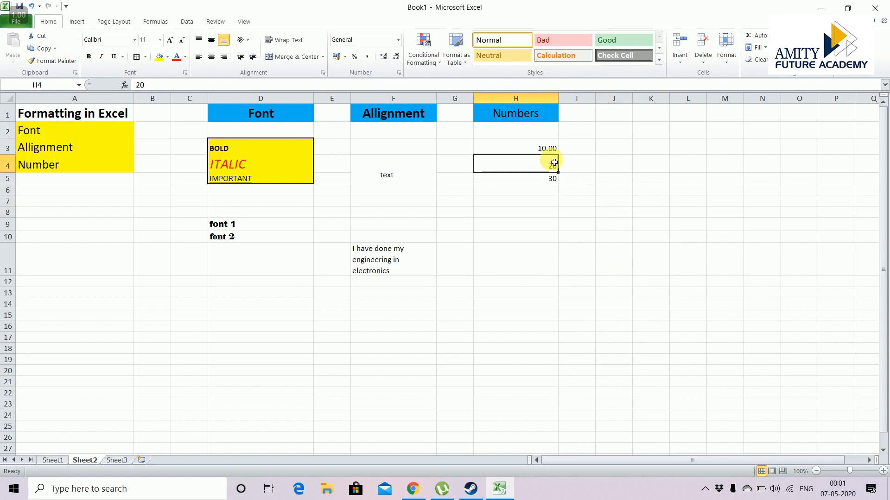
right_click(550, 171)
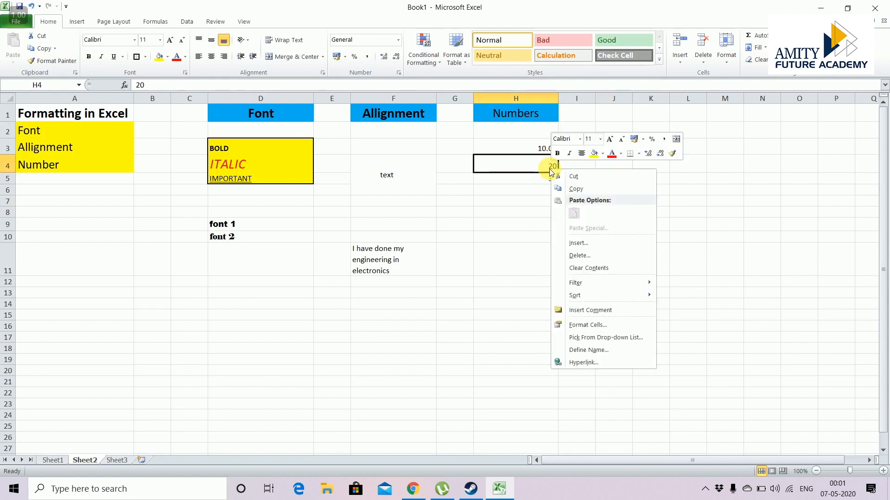
click(602, 325)
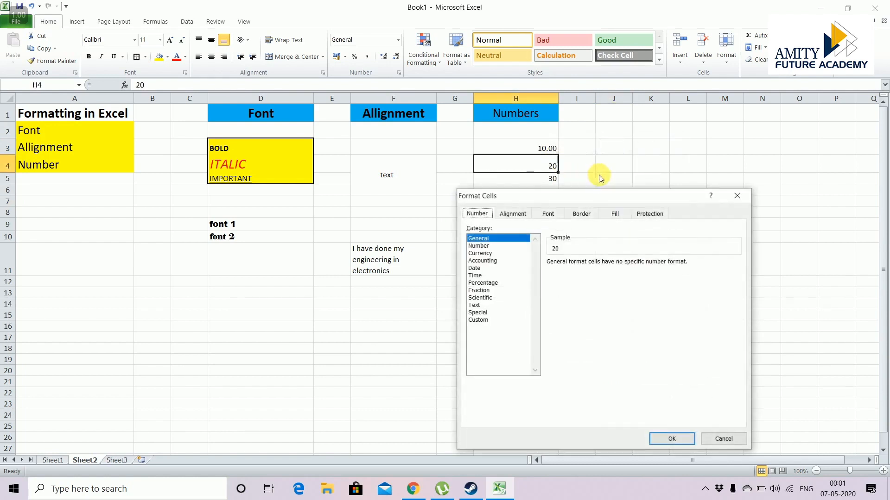
click(491, 245)
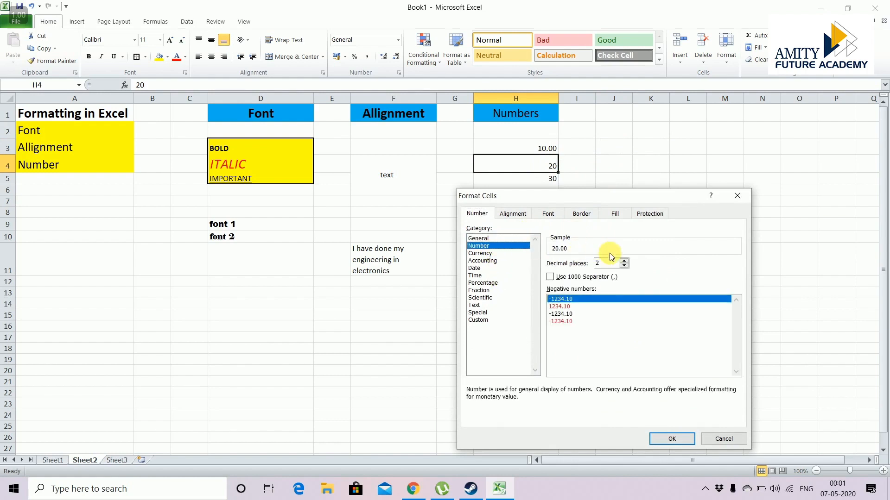
click(626, 261)
click(672, 438)
click(577, 235)
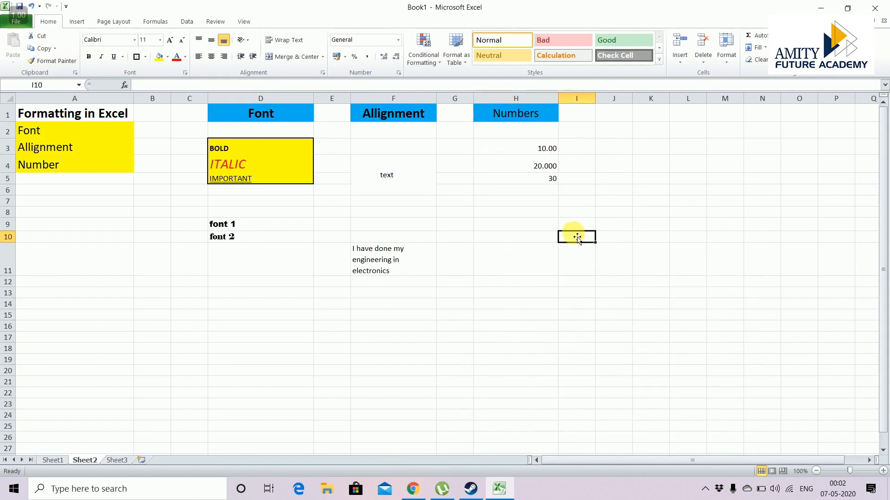
Step: Enter the date 10-02-2019 in cell H9
double_click(524, 225)
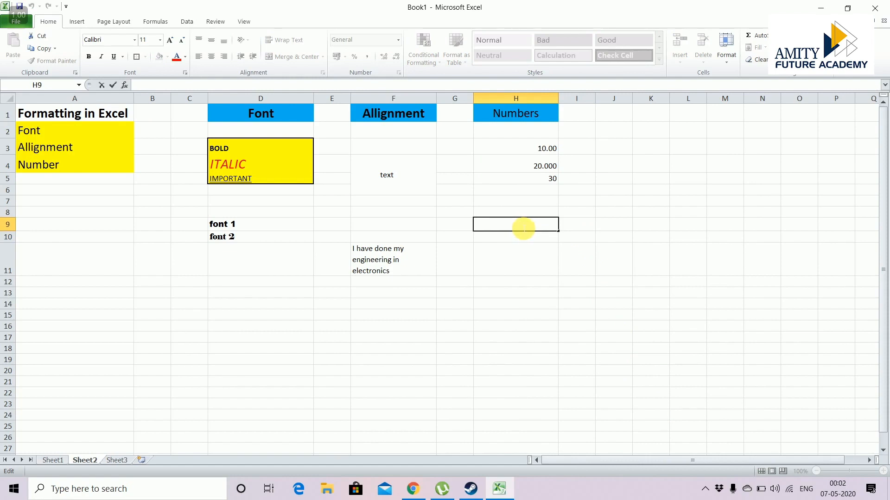
text(10-02-2019)
key(Return)
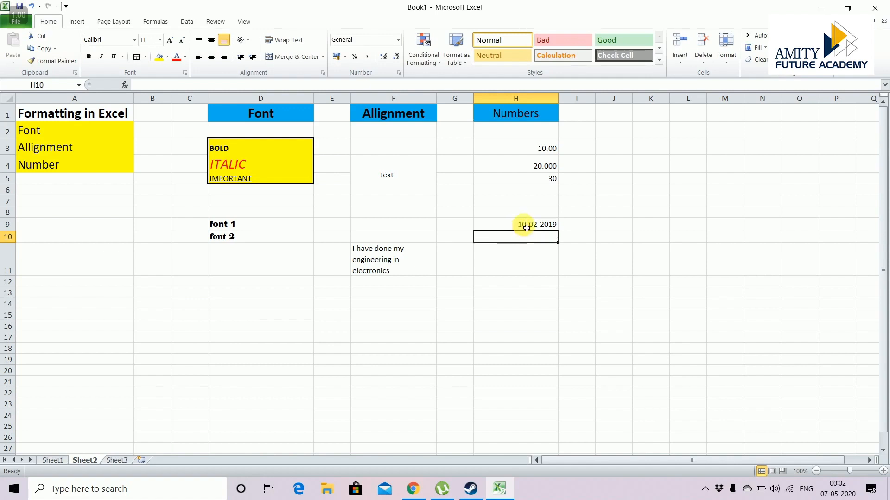
click(521, 224)
double_click(522, 225)
drag(524, 230, 565, 229)
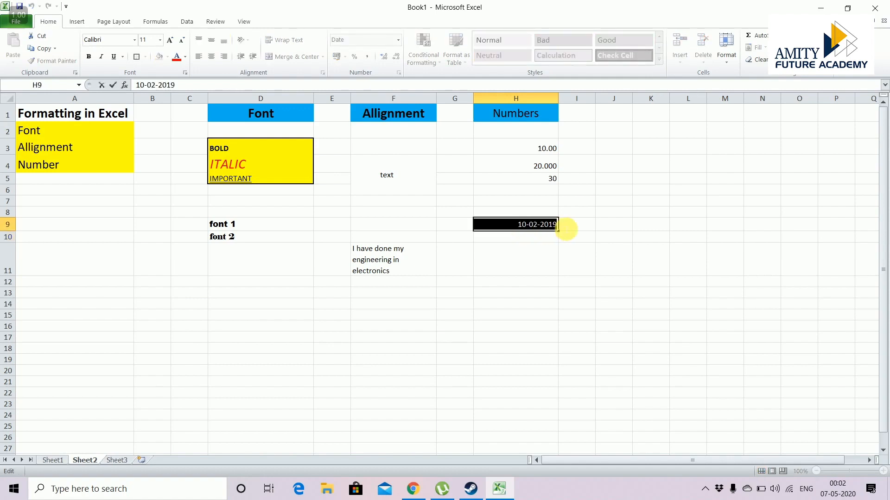
click(551, 228)
right_click(550, 229)
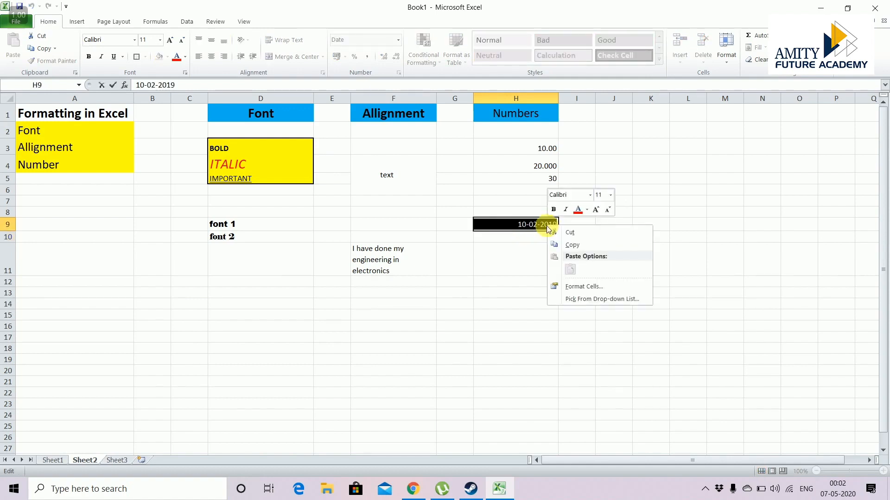
click(517, 253)
click(518, 269)
Step: Format the date in cell H9 with the long date type "*14 March 2001"
right_click(524, 229)
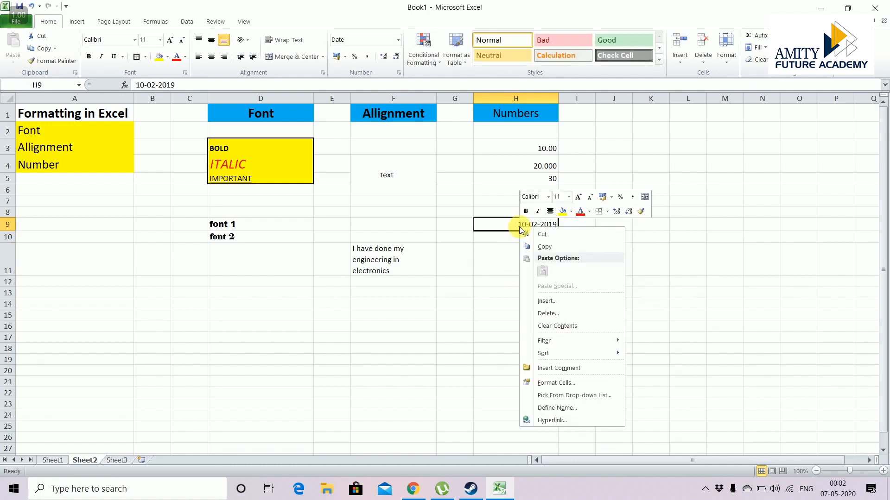
click(577, 385)
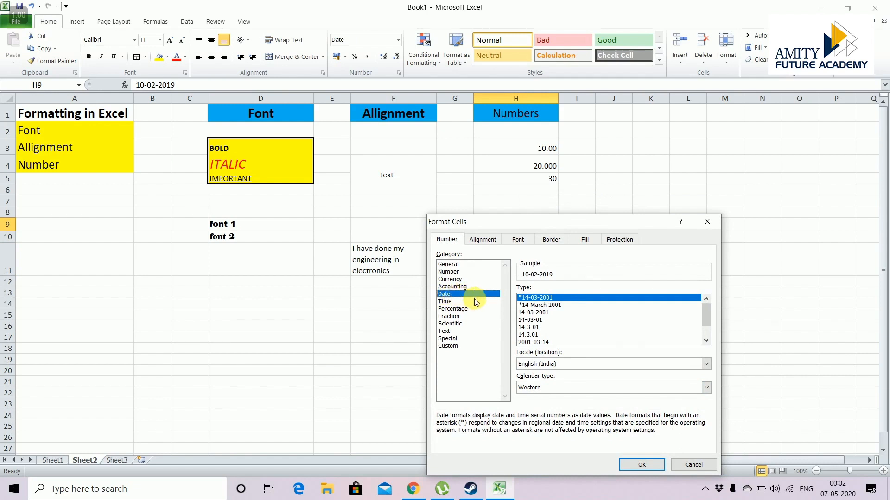
click(536, 306)
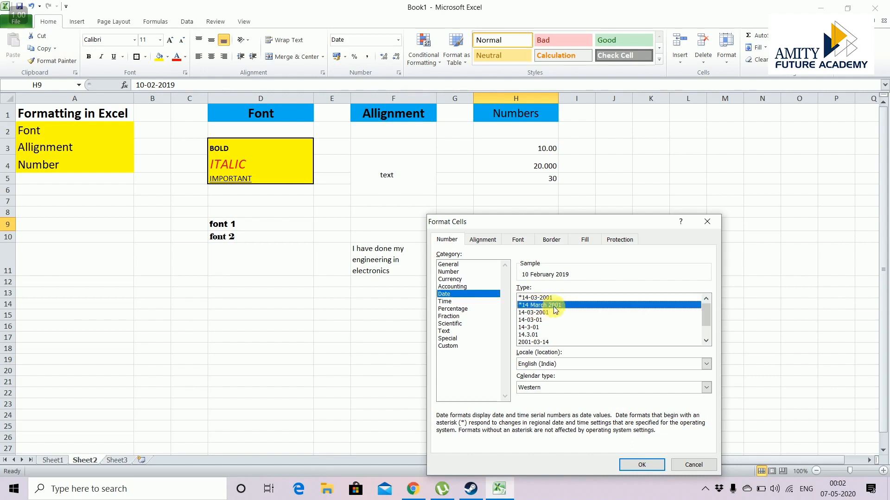
click(648, 466)
click(574, 271)
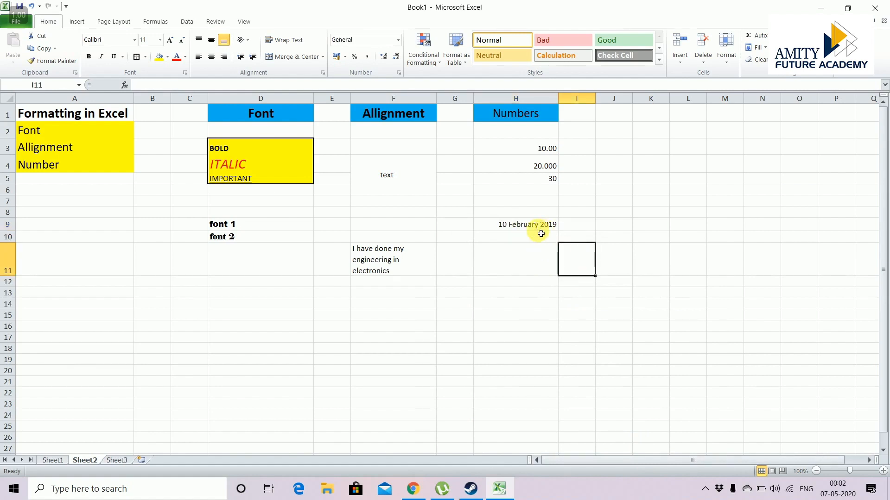
click(528, 226)
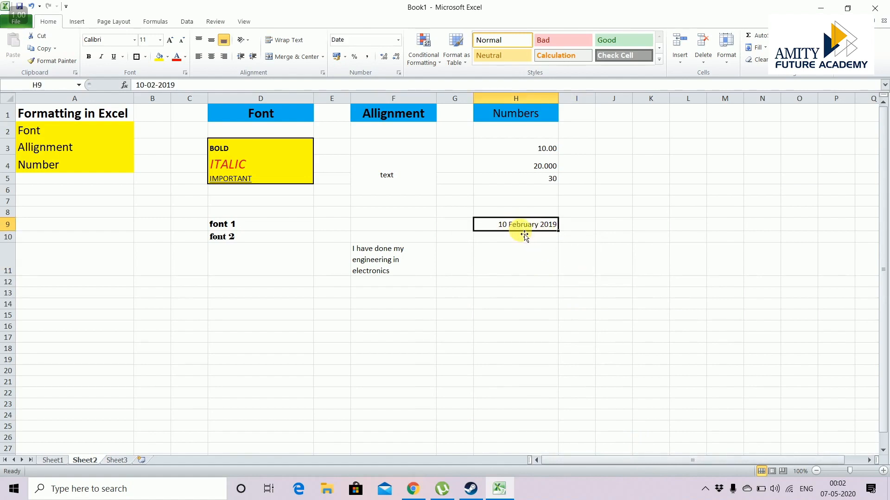
Step: Enter the amounts 1000, 2000 and 4000 in cells H11 to H13
double_click(524, 274)
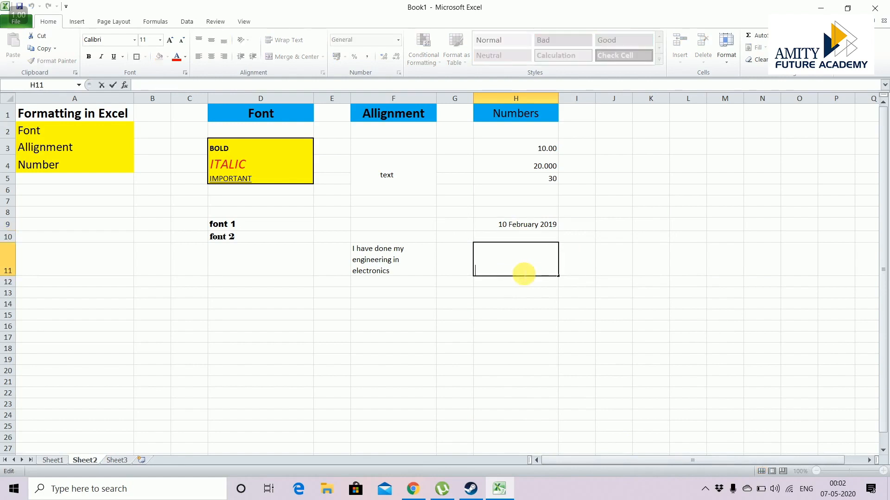
text(1000)
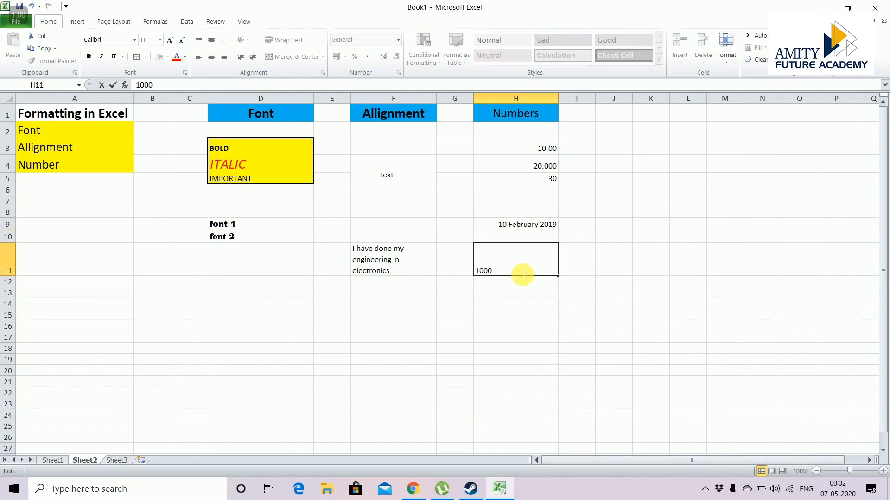
key(Return)
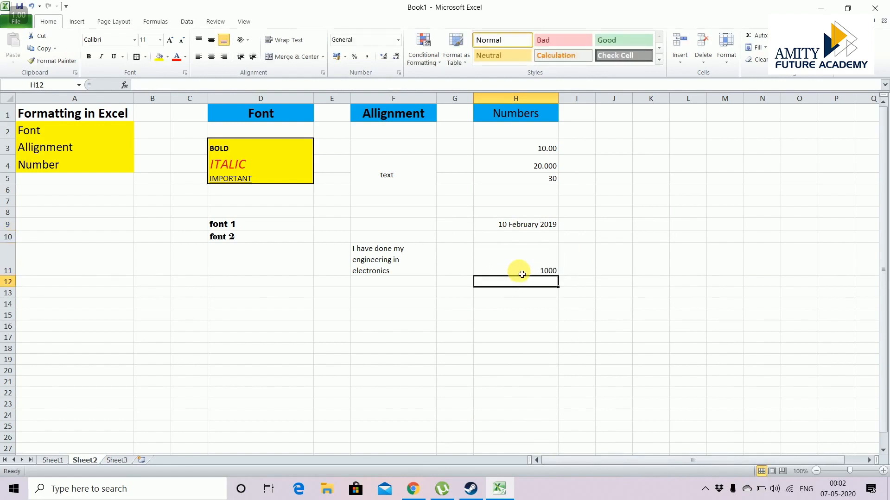
text(2000)
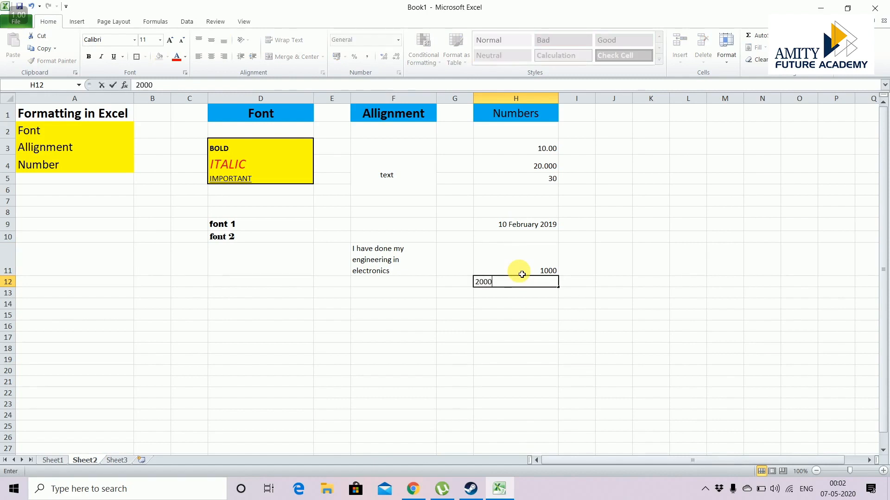
key(Return)
text(4000)
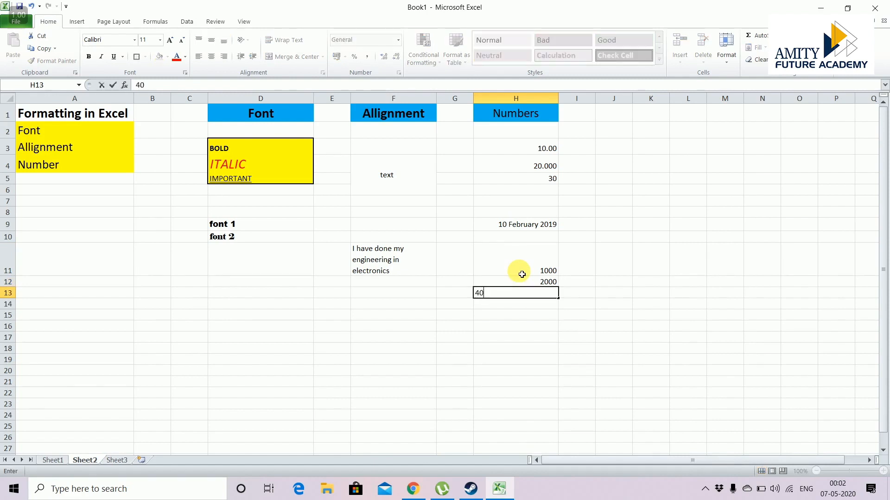
key(Return)
Step: Format the amount in cell H11 as Currency with the ₹ symbol and two decimal places
click(510, 268)
right_click(509, 268)
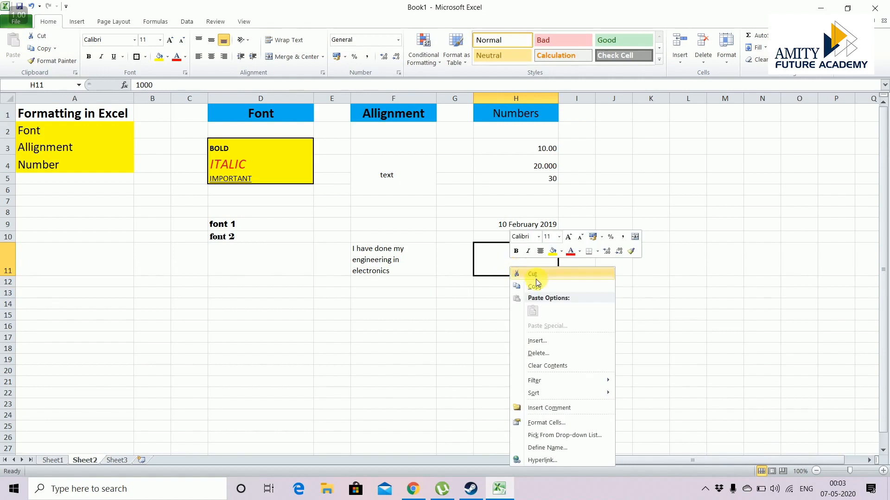
click(583, 422)
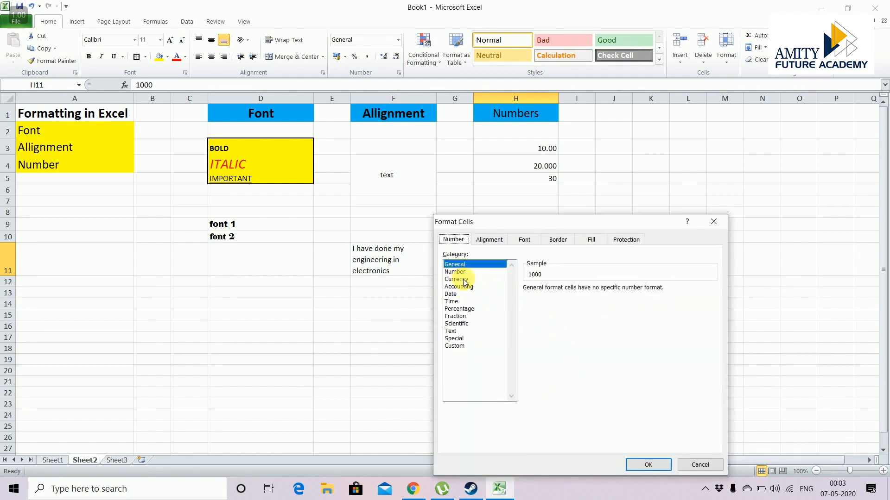
click(463, 280)
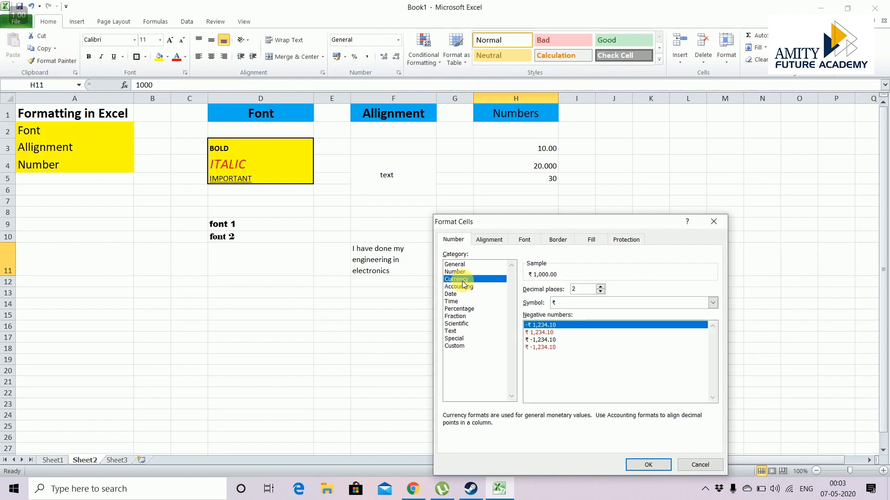
click(572, 304)
click(633, 283)
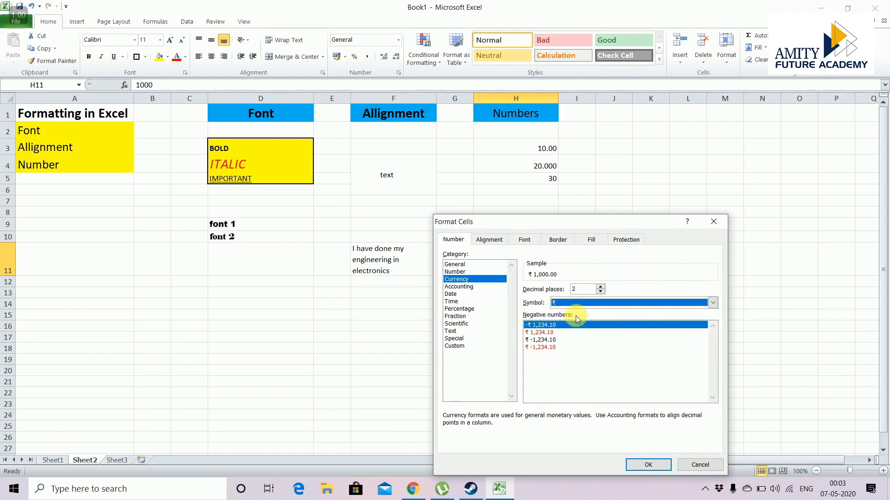
click(641, 464)
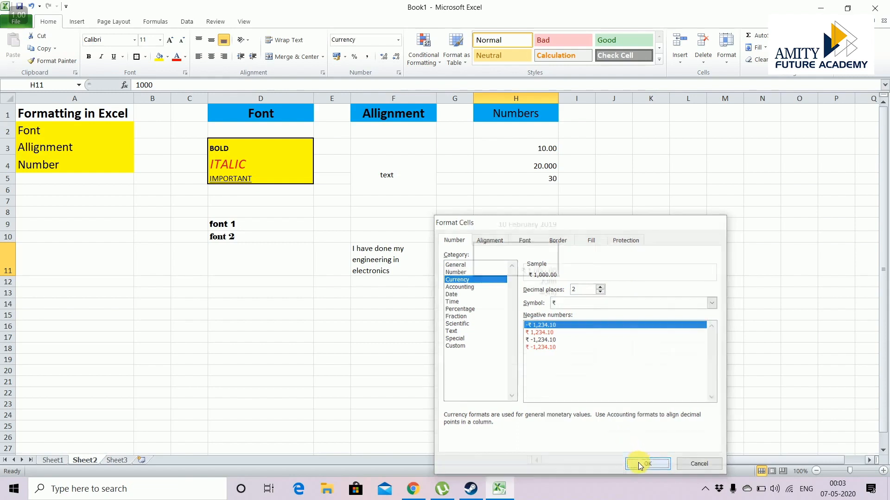
click(602, 252)
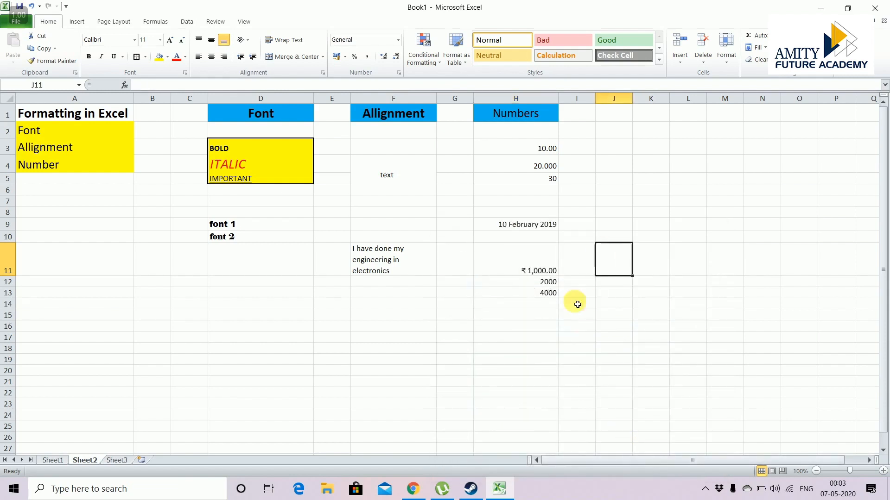
Step: Format the amount in cell H12 as Currency with the ₽ Russian symbol and two decimal places
click(549, 284)
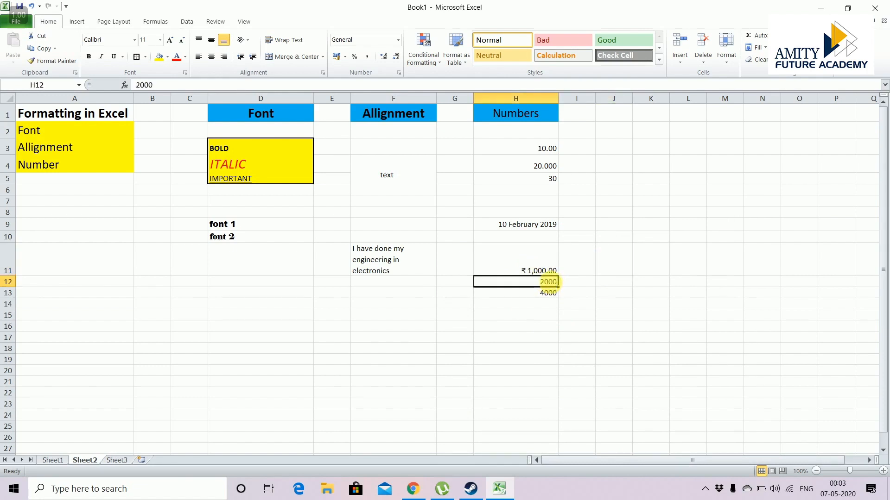
right_click(552, 285)
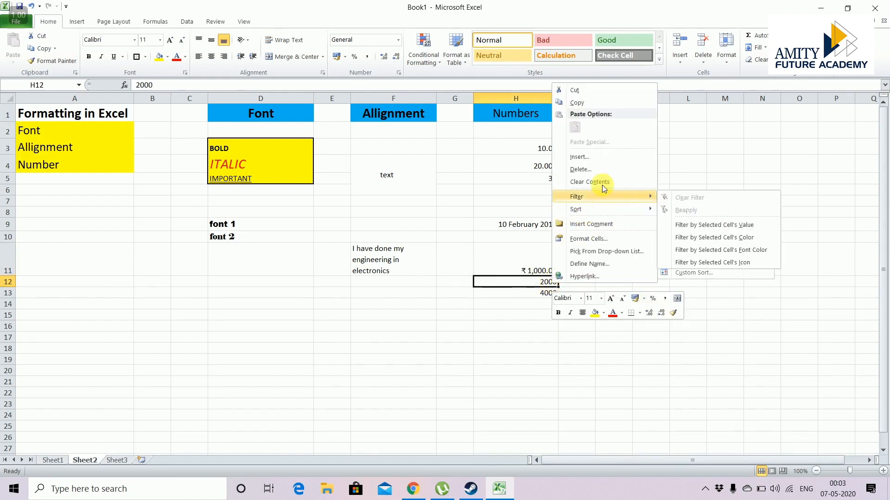
click(626, 239)
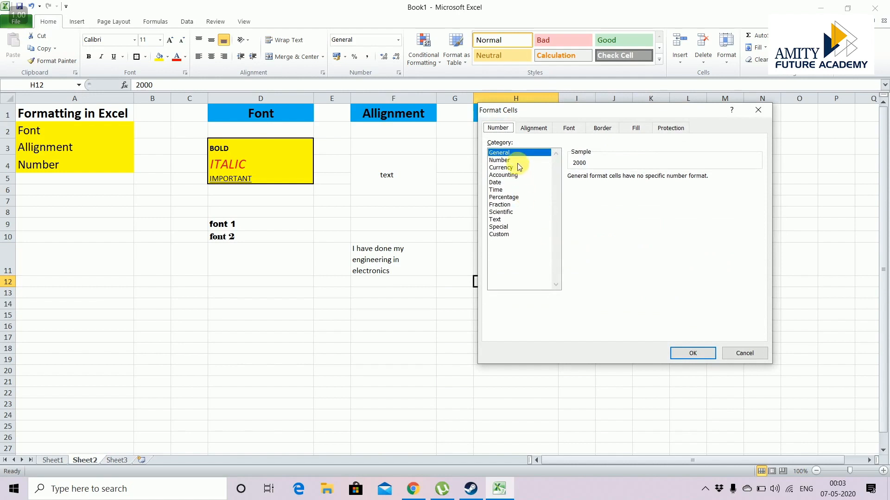
click(503, 167)
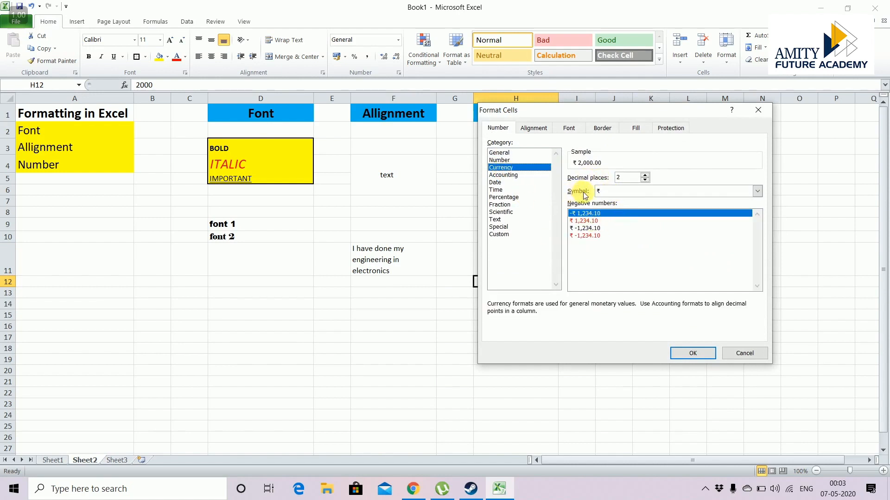
click(613, 192)
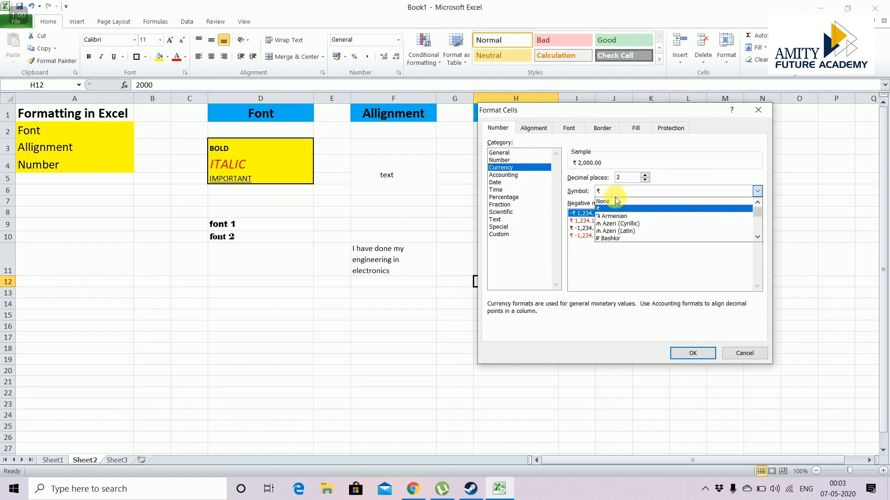
scroll(624, 236, down, 2)
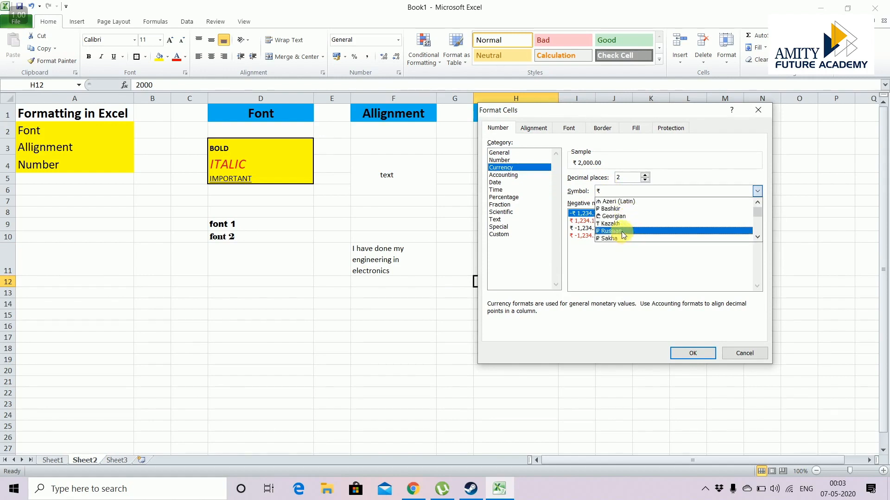
click(621, 232)
click(693, 353)
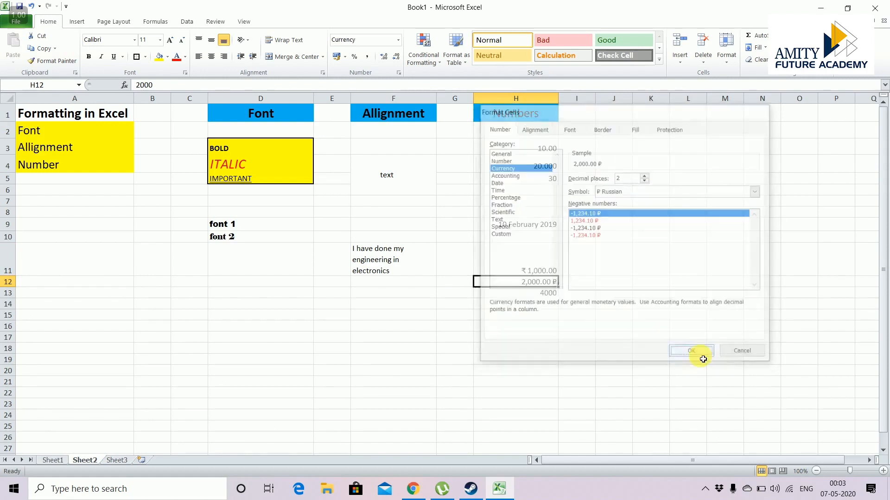
click(631, 262)
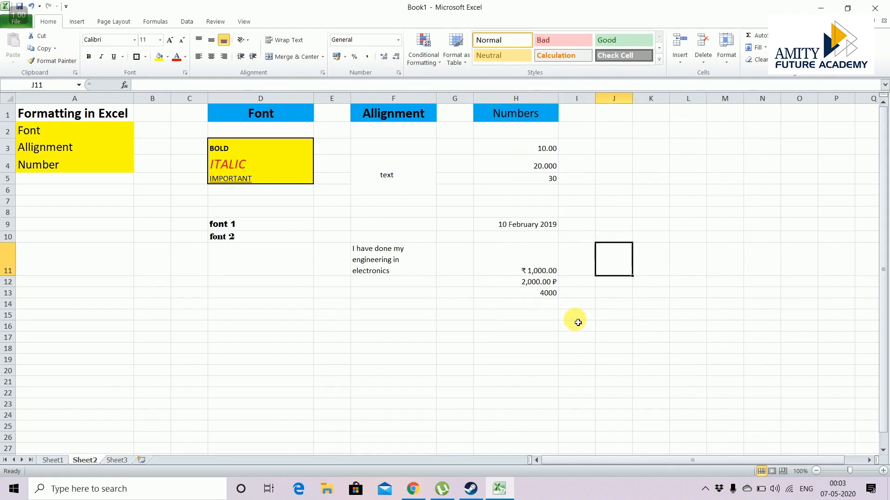
click(593, 362)
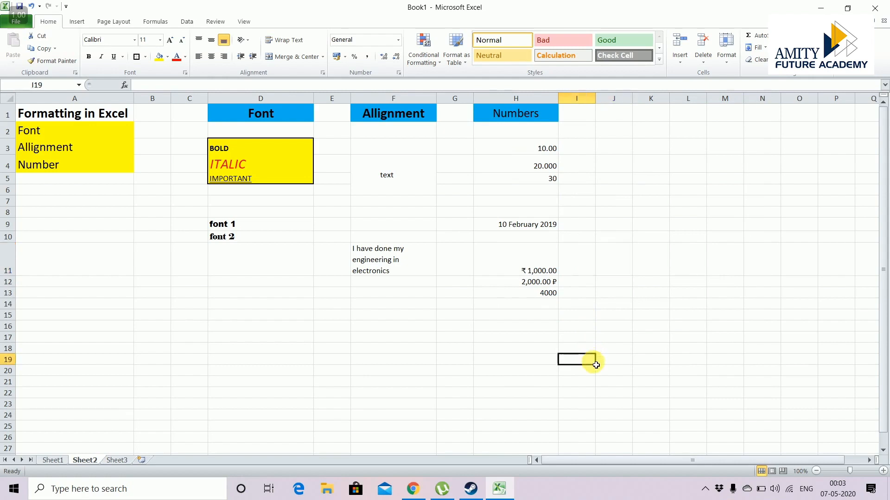